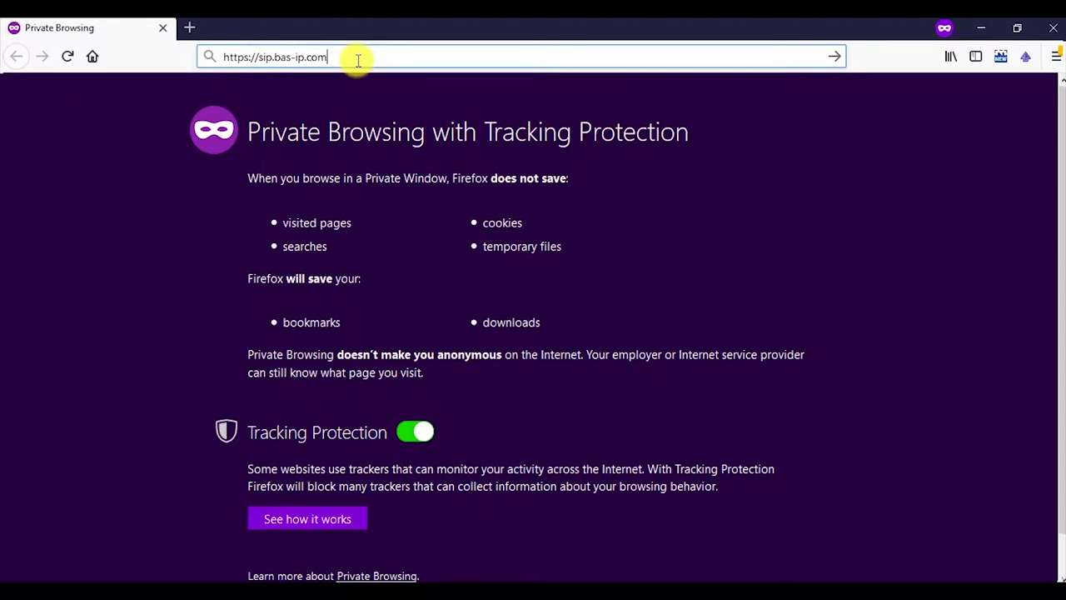
- Load the sip.bas-ip.com member login page in the Firefox private window
{"action": "key", "text": "Return"}
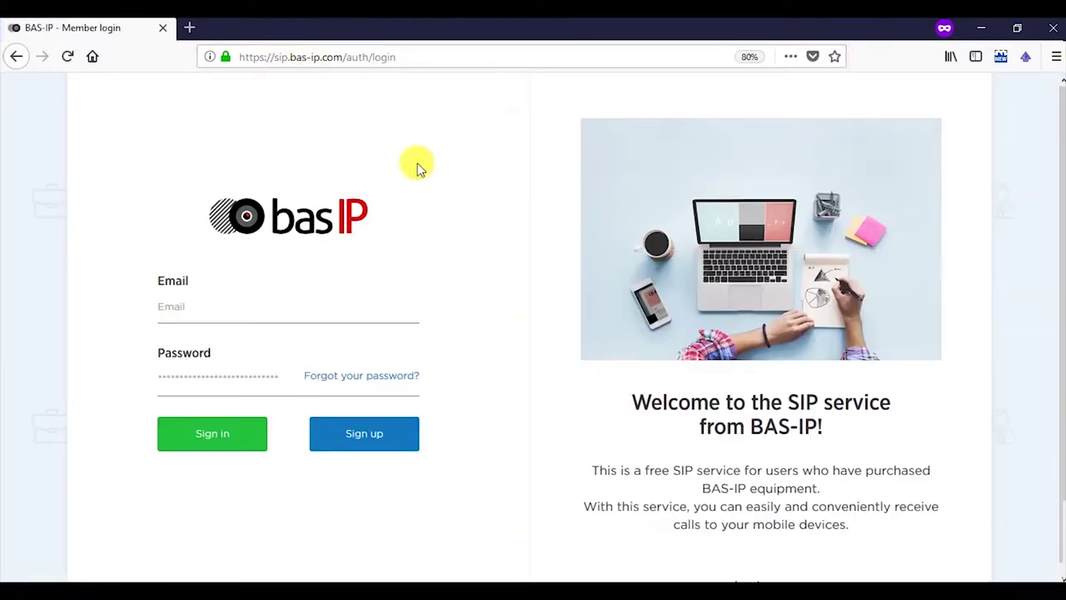
- On the Sign up form, enter the account e-mail and the password, moving on to Repeat password
{"action": "left_click", "coordinate": [379, 450]}
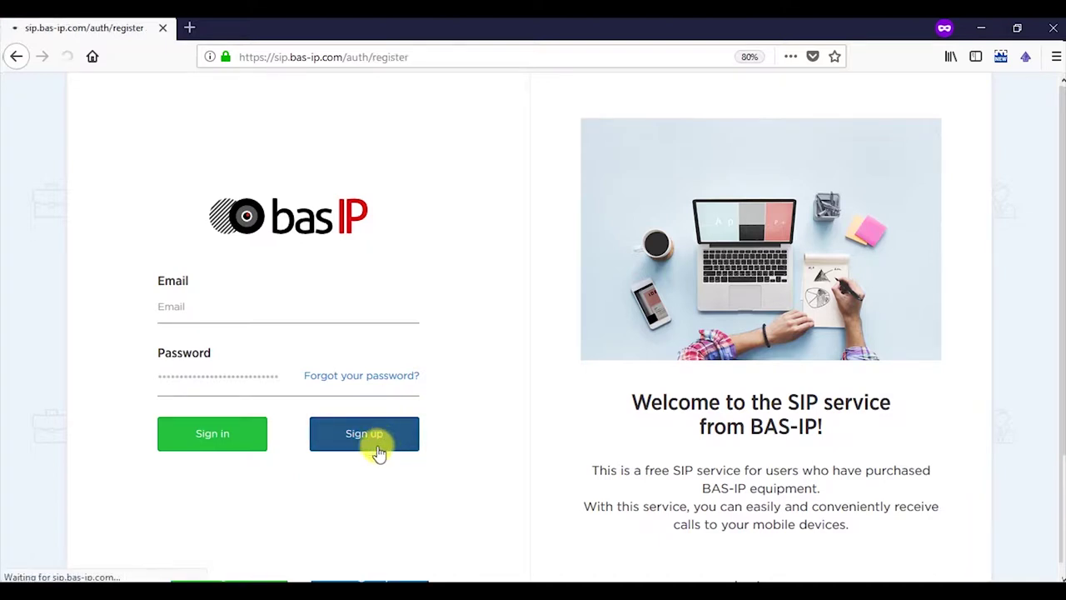
{"action": "left_click", "coordinate": [171, 322]}
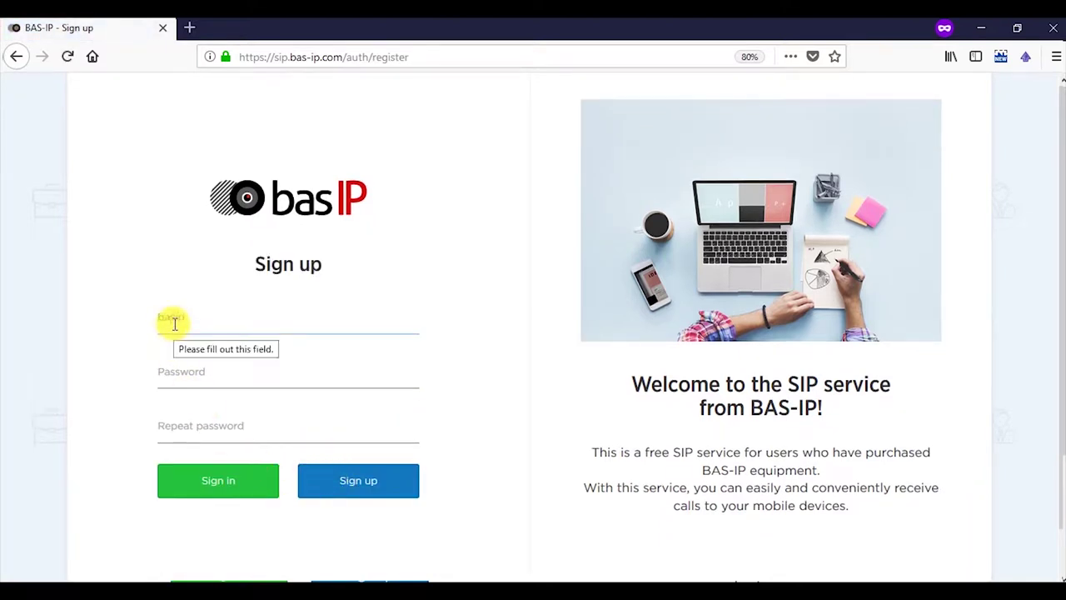
{"action": "key", "text": "Tab"}
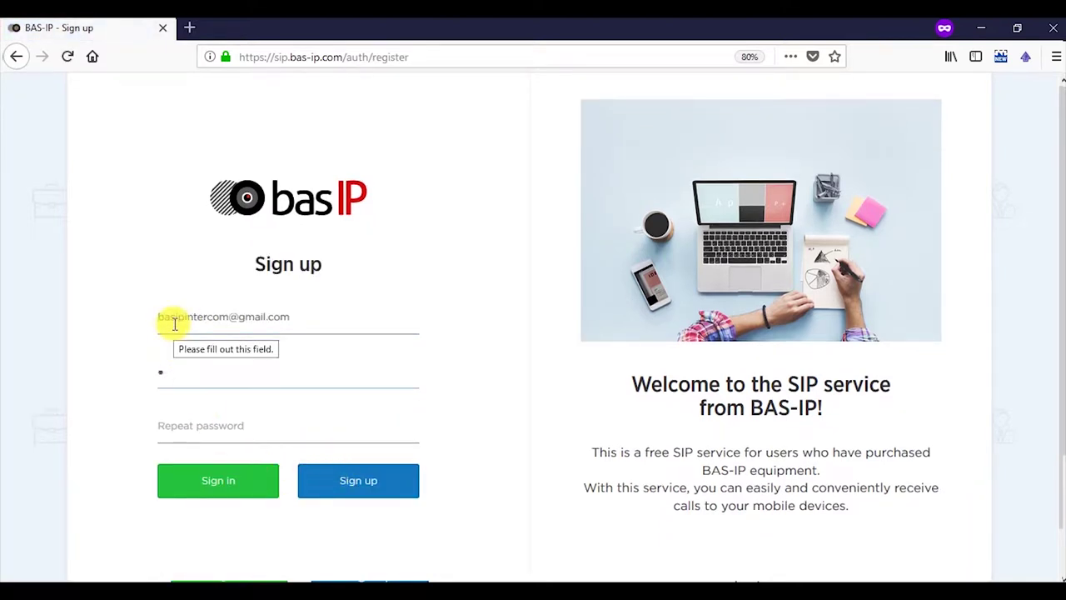
{"action": "key", "text": "Tab"}
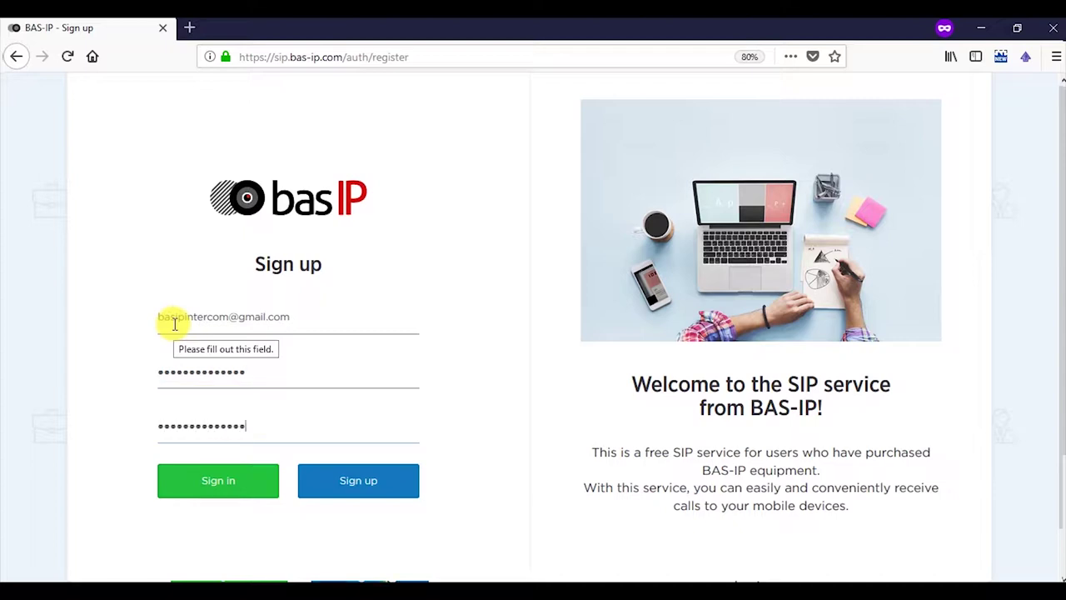
- Submit the registration and follow the verification link in the 'Registration in BAS-IP VoIP service' email
{"action": "left_click", "coordinate": [352, 482]}
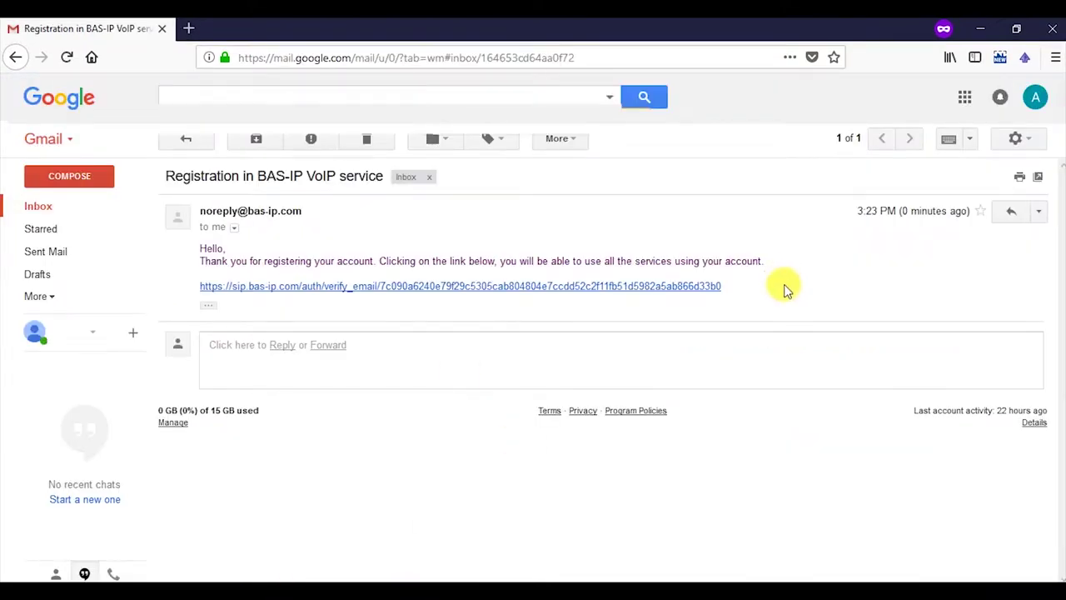
{"action": "left_click_drag", "start_coordinate": [726, 286], "coordinate": [441, 287]}
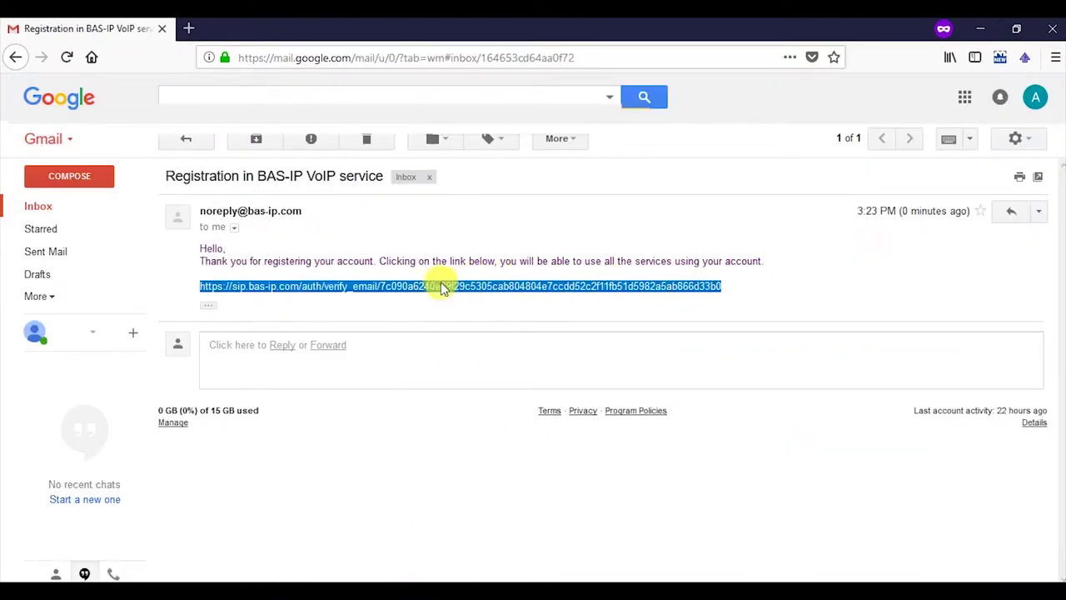
{"action": "left_click", "coordinate": [783, 305]}
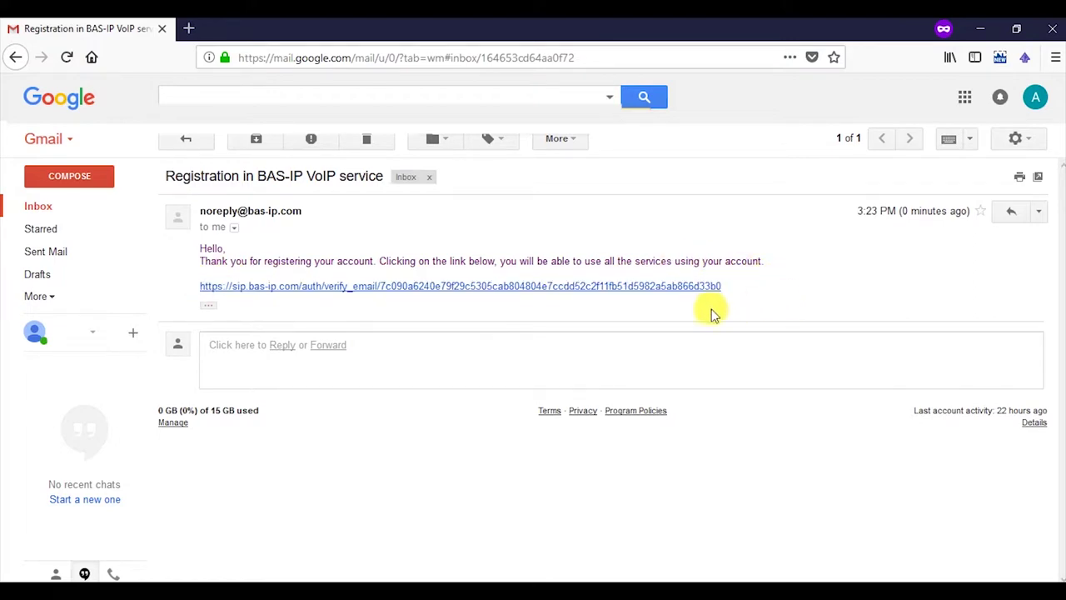
{"action": "left_click", "coordinate": [612, 286]}
- Sign in with the account e-mail and password, then scroll Add device down to its QR code
{"action": "left_click", "coordinate": [257, 375]}
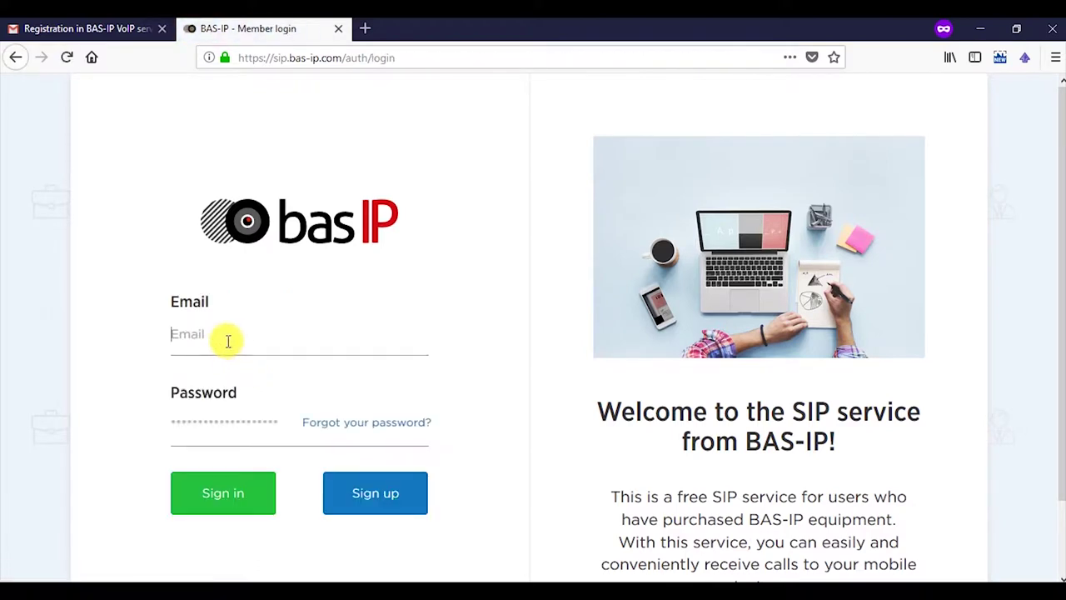
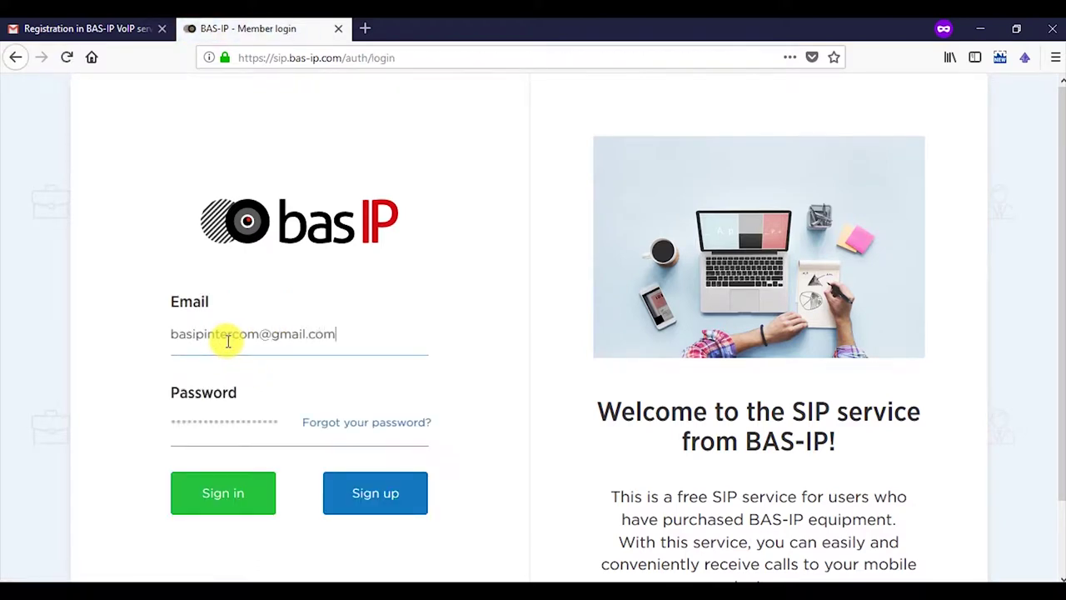
{"action": "key", "text": "Tab"}
{"action": "type", "text": "****"}
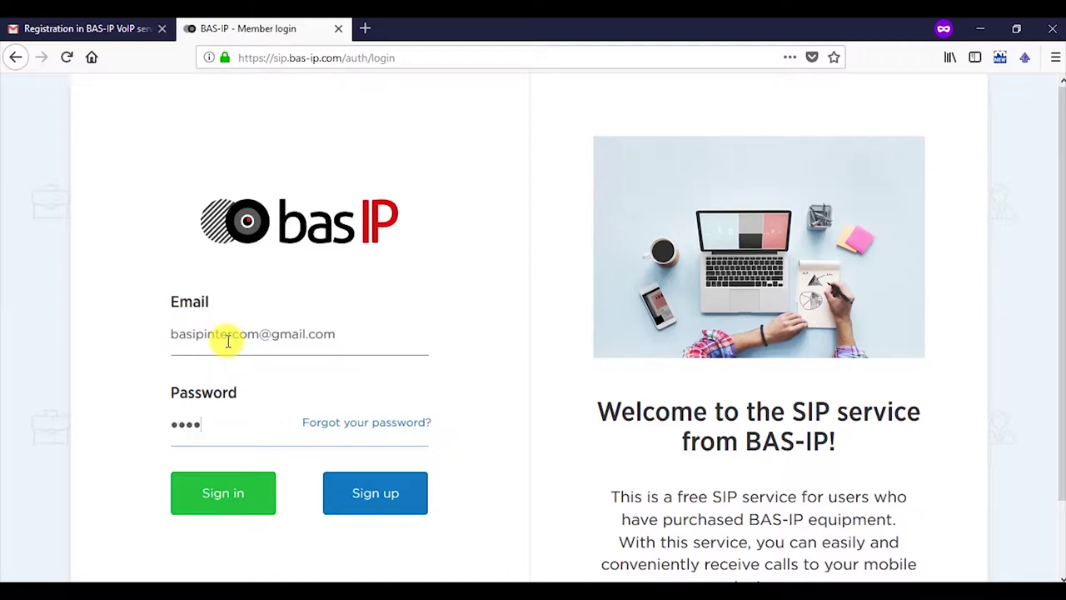
{"action": "type", "text": "**********"}
{"action": "key", "text": "Return"}
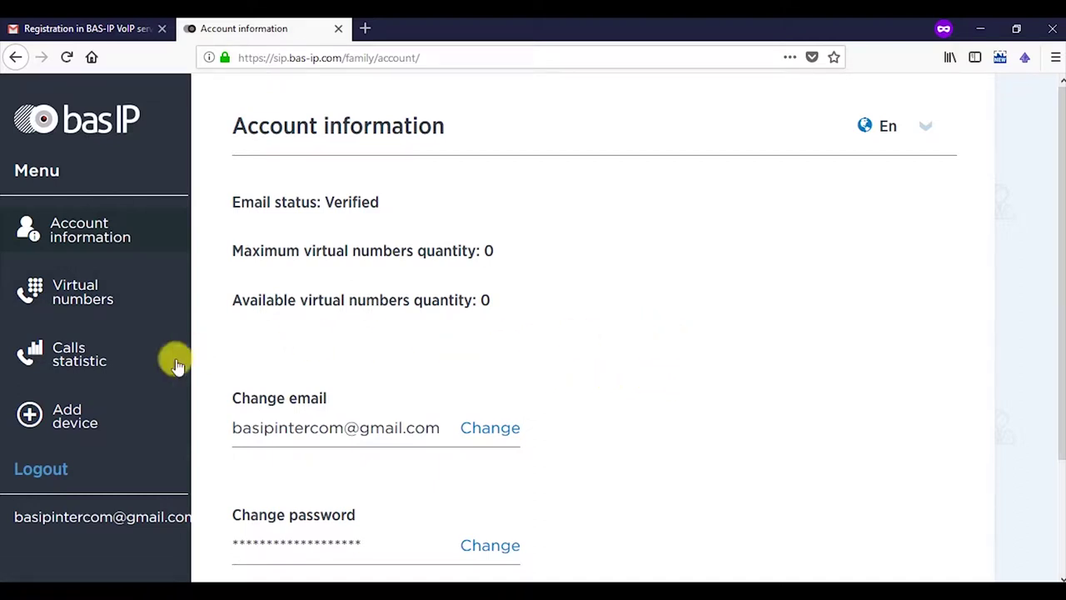
{"action": "left_click", "coordinate": [71, 417]}
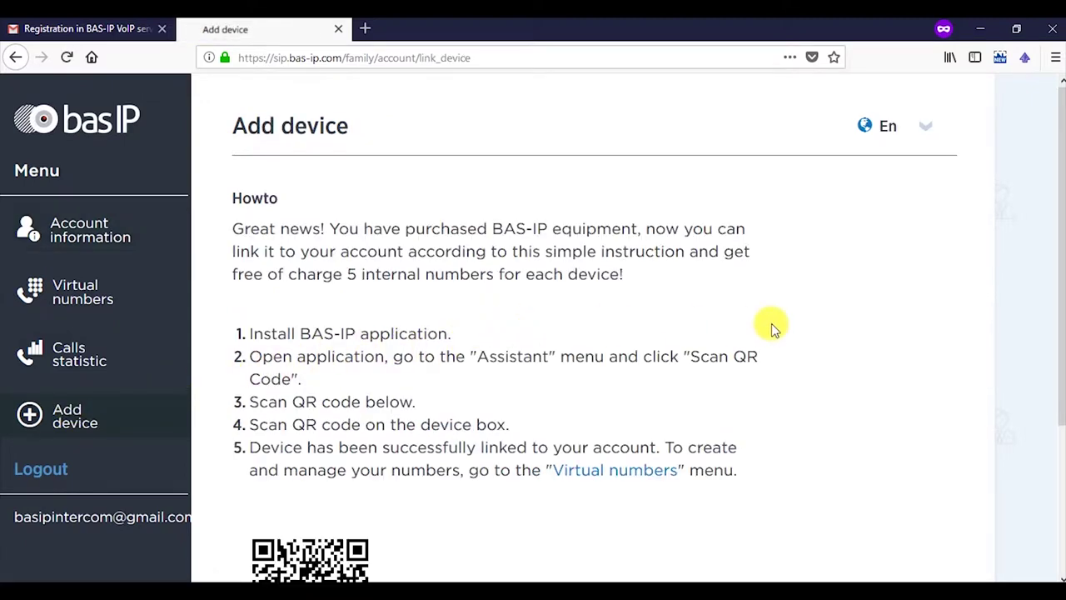
{"action": "scroll", "coordinate": [771, 327], "scroll_direction": "down", "scroll_amount": 2}
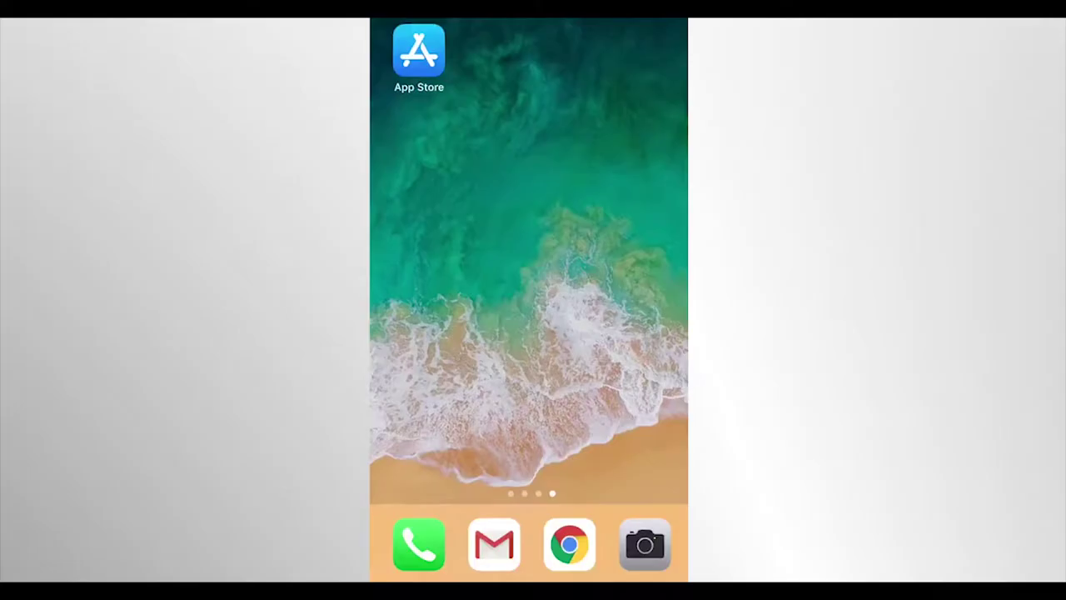
- Search the App Store for 'Bas-ip intercom' and GET the BAS-IP Intercom app
{"action": "left_click", "coordinate": [419, 52]}
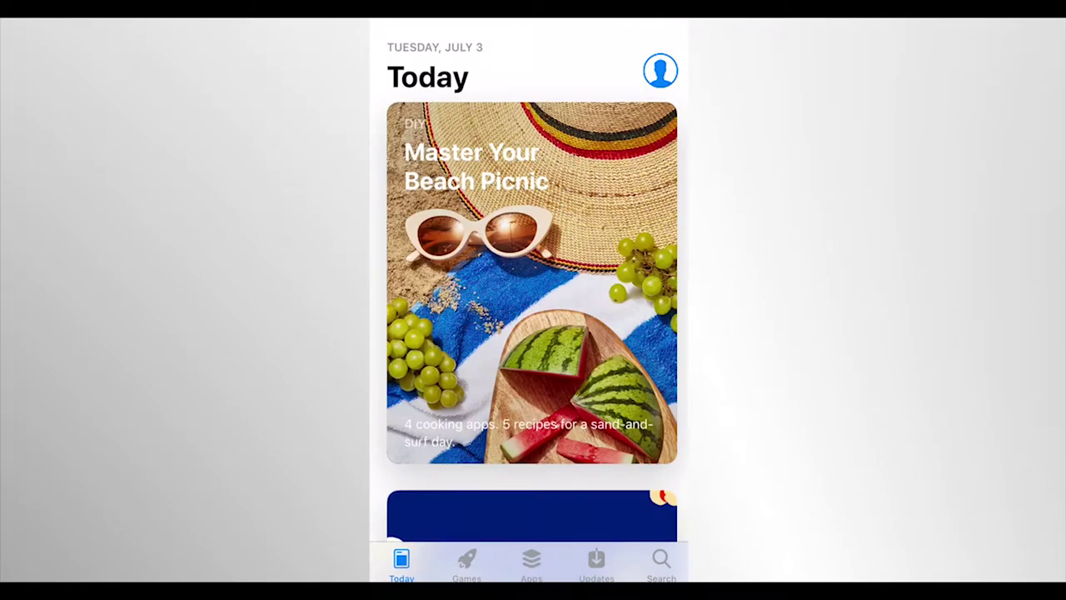
{"action": "left_click", "coordinate": [661, 564]}
{"action": "left_click", "coordinate": [533, 115]}
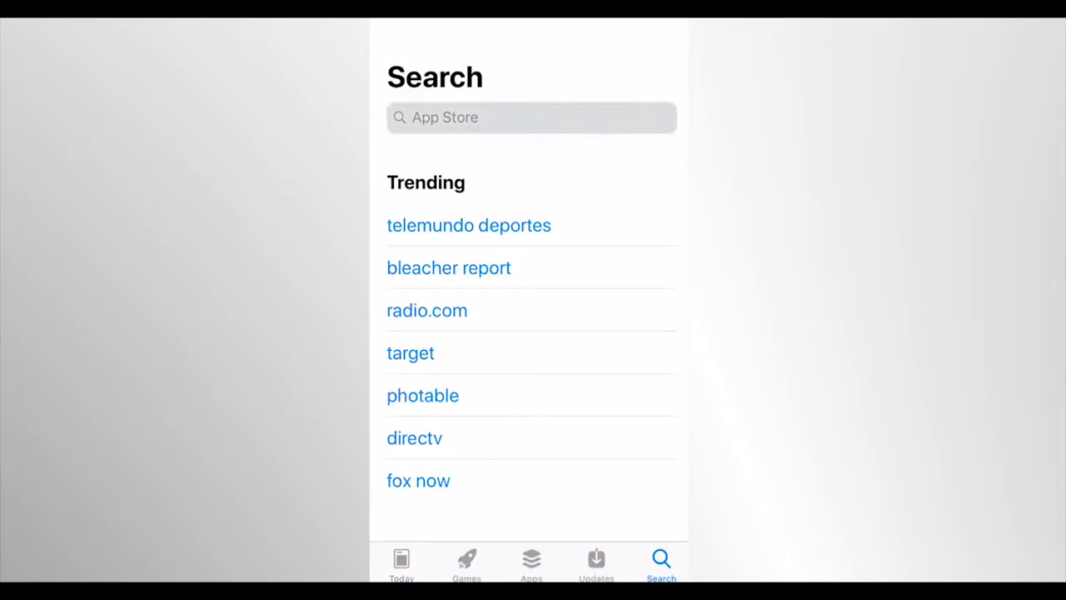
{"action": "type", "text": "Bas-ip intercom"}
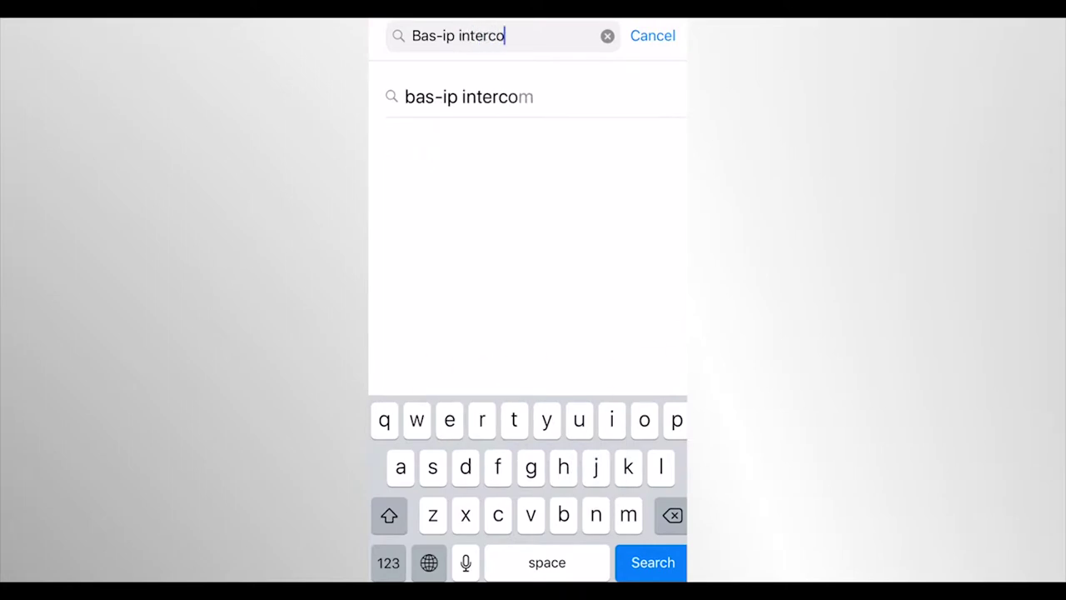
{"action": "left_click", "coordinate": [464, 97]}
{"action": "left_click", "coordinate": [642, 103]}
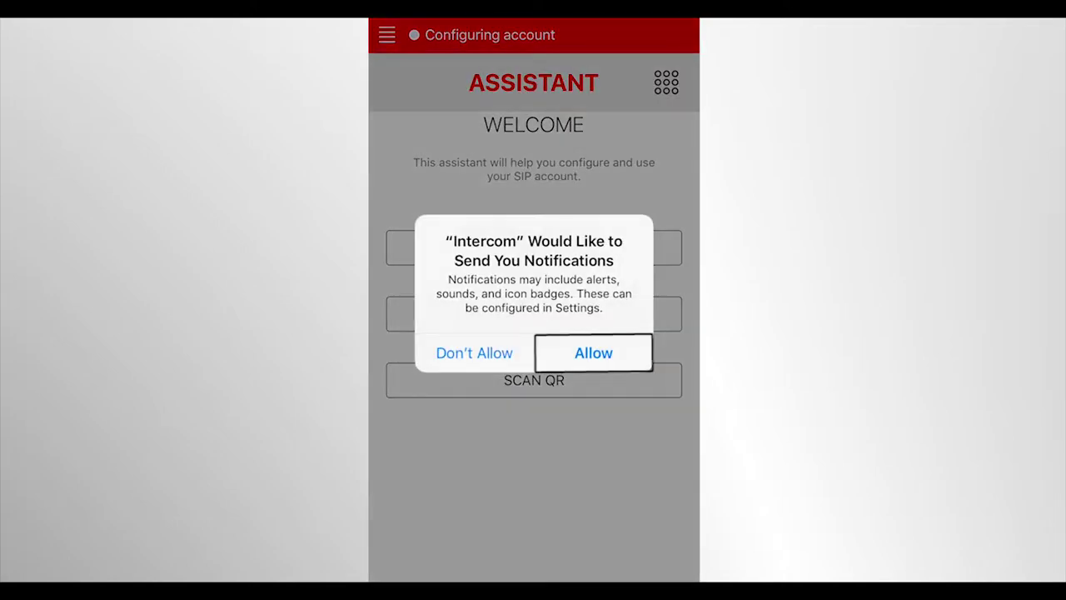
- Allow BAS-IP Intercom to send notifications and to access the camera
{"action": "left_click", "coordinate": [593, 352]}
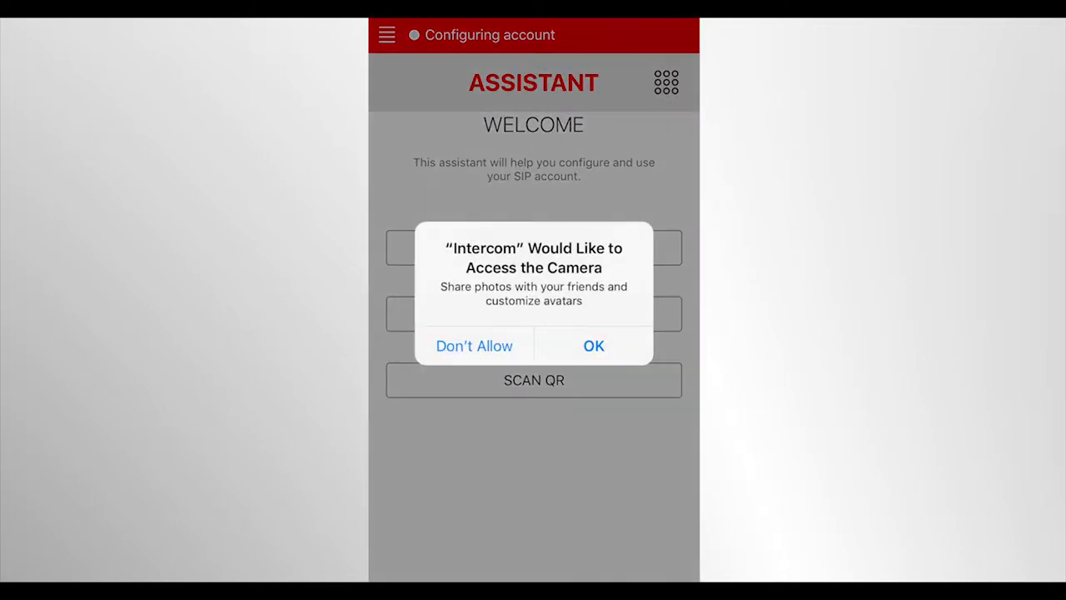
{"action": "left_click", "coordinate": [593, 346]}
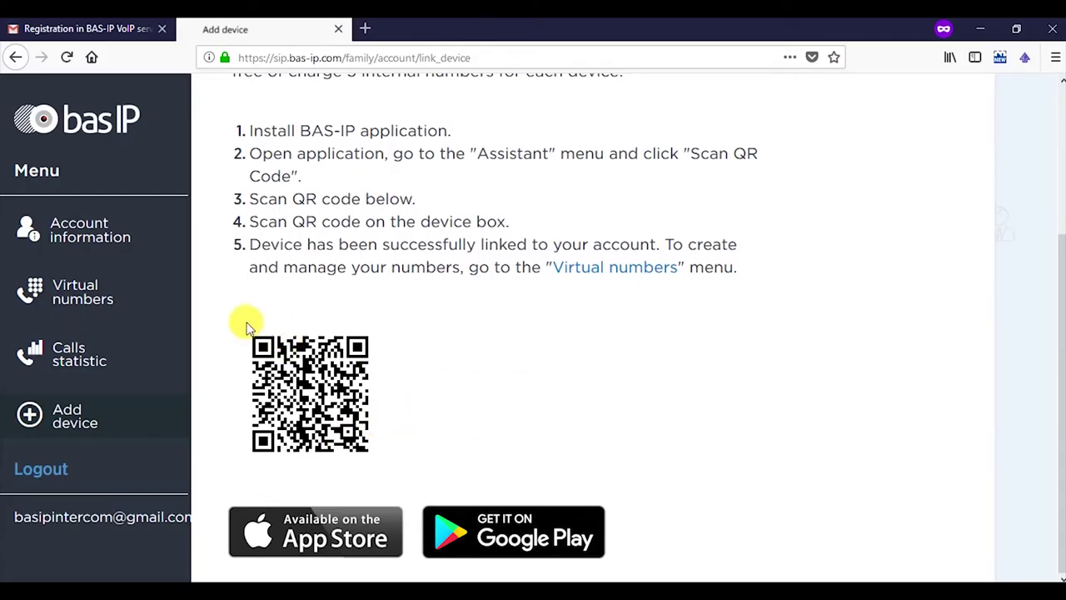
- Add virtual number 3989 with display name 'Intercom' and its own password
{"action": "left_click", "coordinate": [104, 298]}
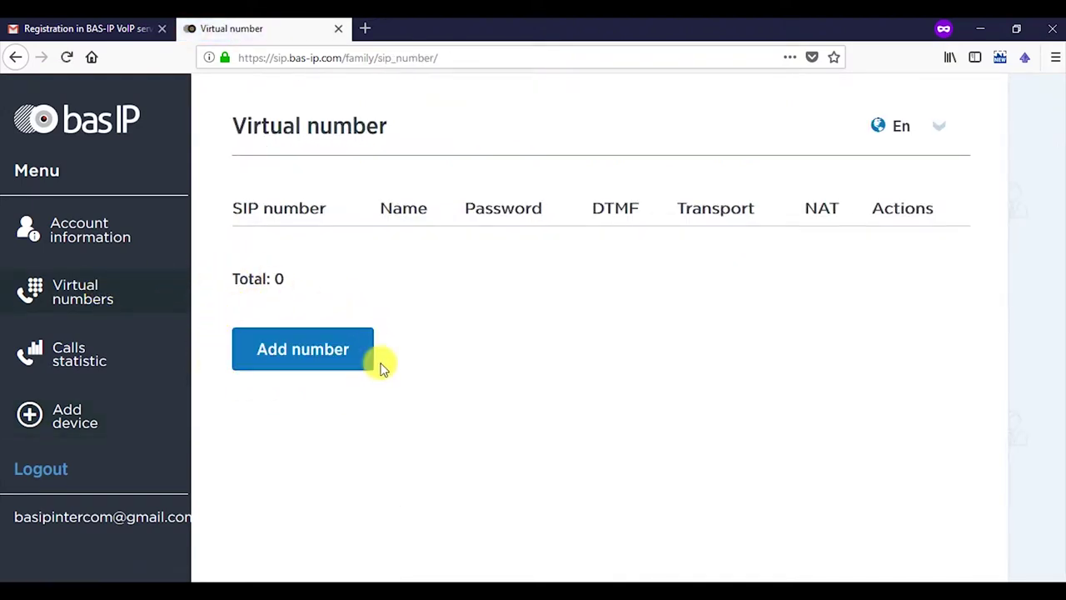
{"action": "left_click", "coordinate": [291, 357]}
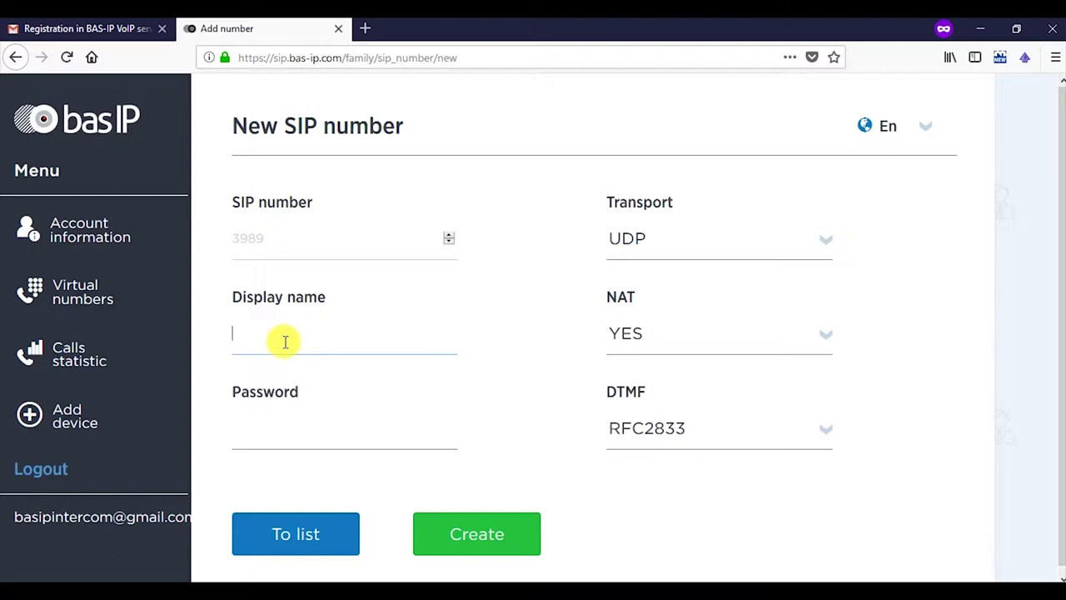
{"action": "key", "text": "Tab"}
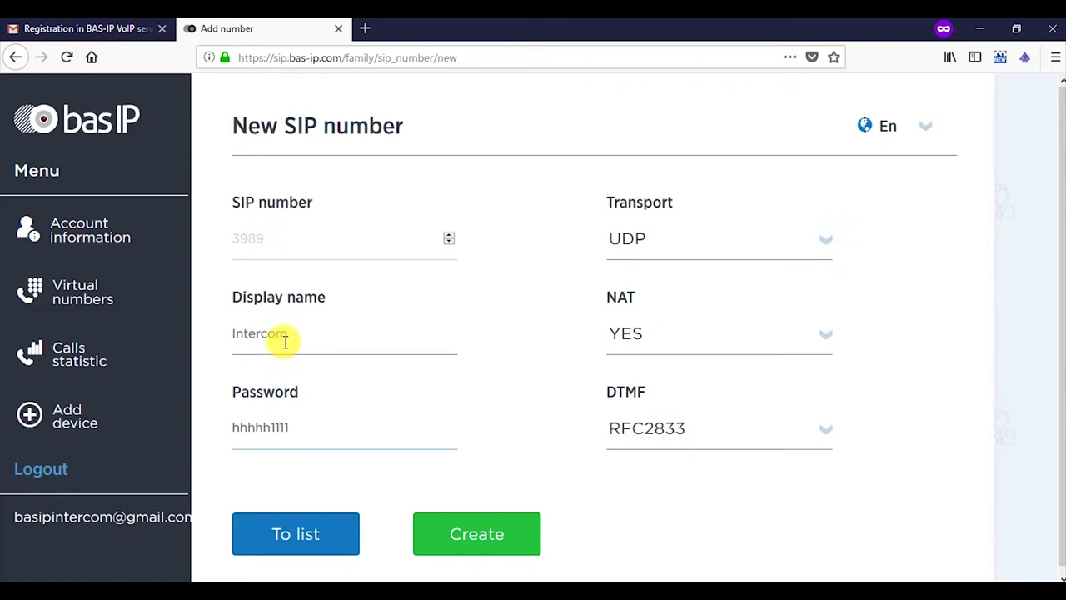
{"action": "left_click", "coordinate": [506, 534]}
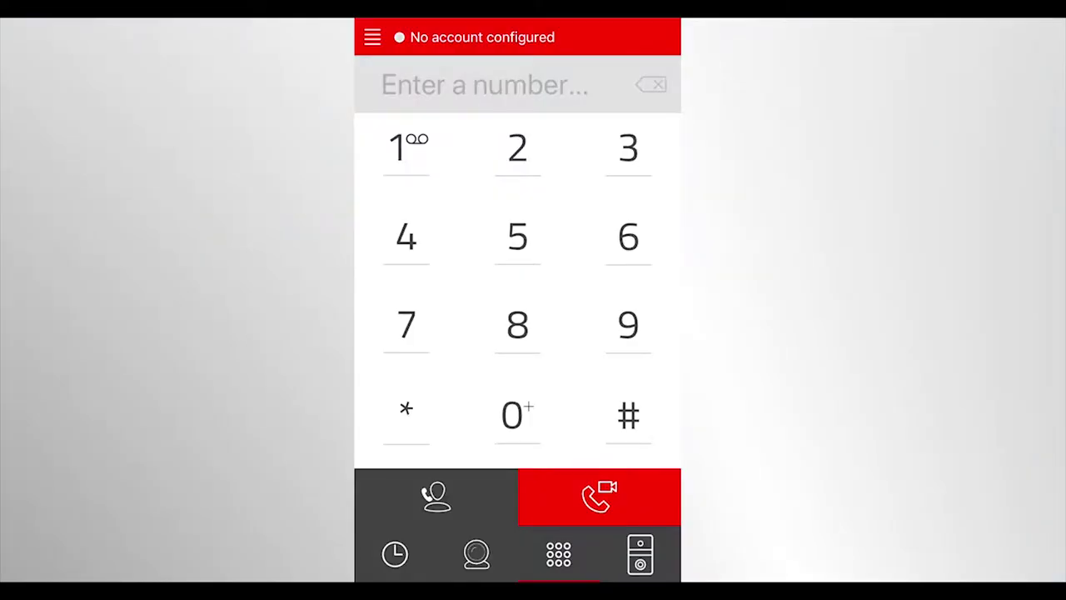
- Log the app into SIP account 3989 on sip.bas-ip.com via Assistant > Use SIP Account
{"action": "left_click", "coordinate": [372, 37]}
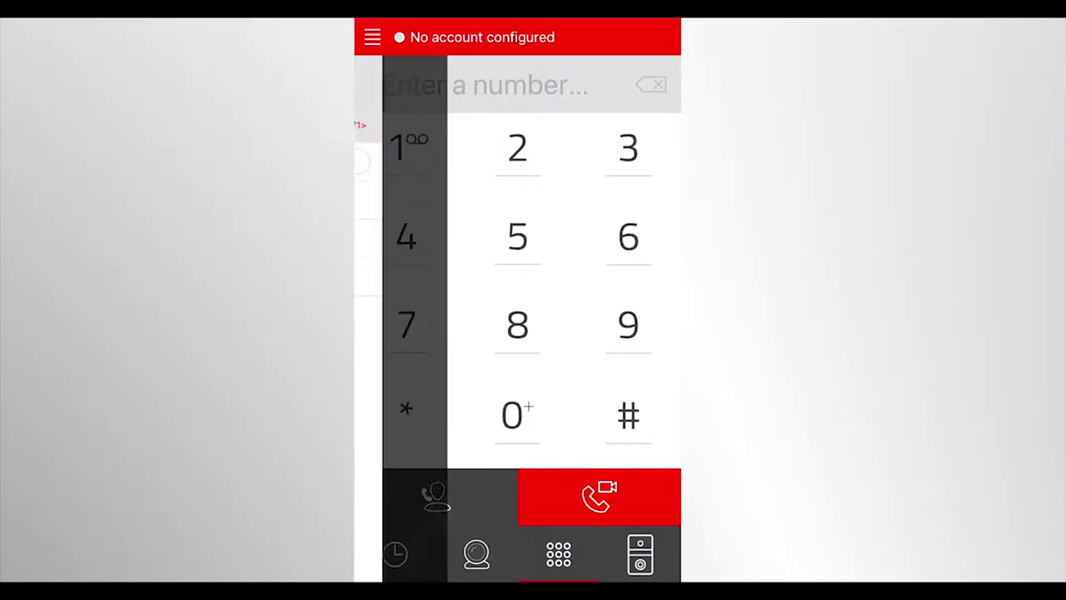
{"action": "left_click", "coordinate": [466, 200]}
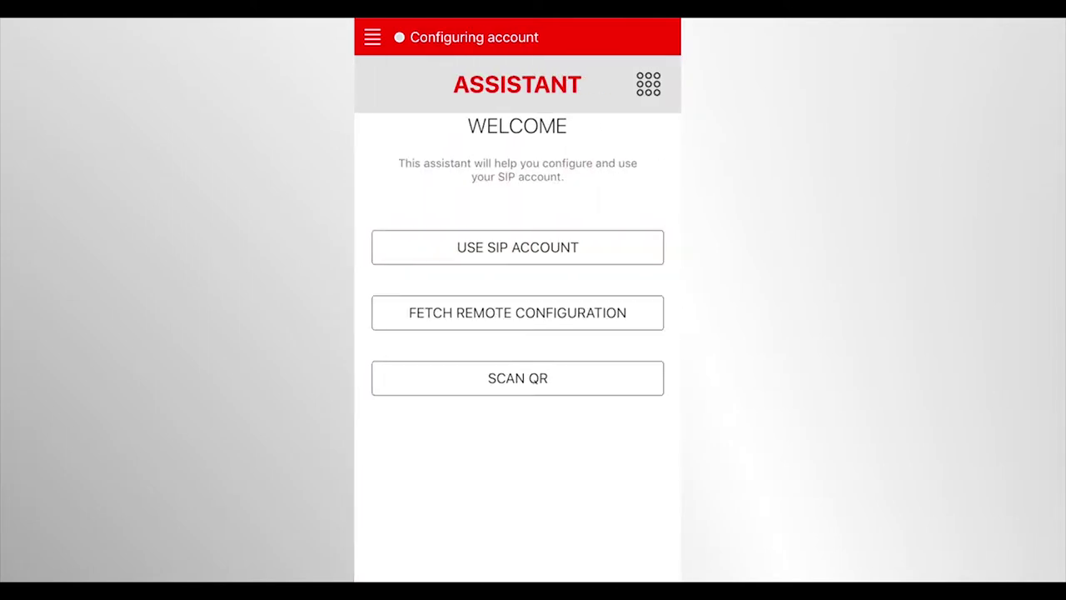
{"action": "left_click", "coordinate": [518, 247]}
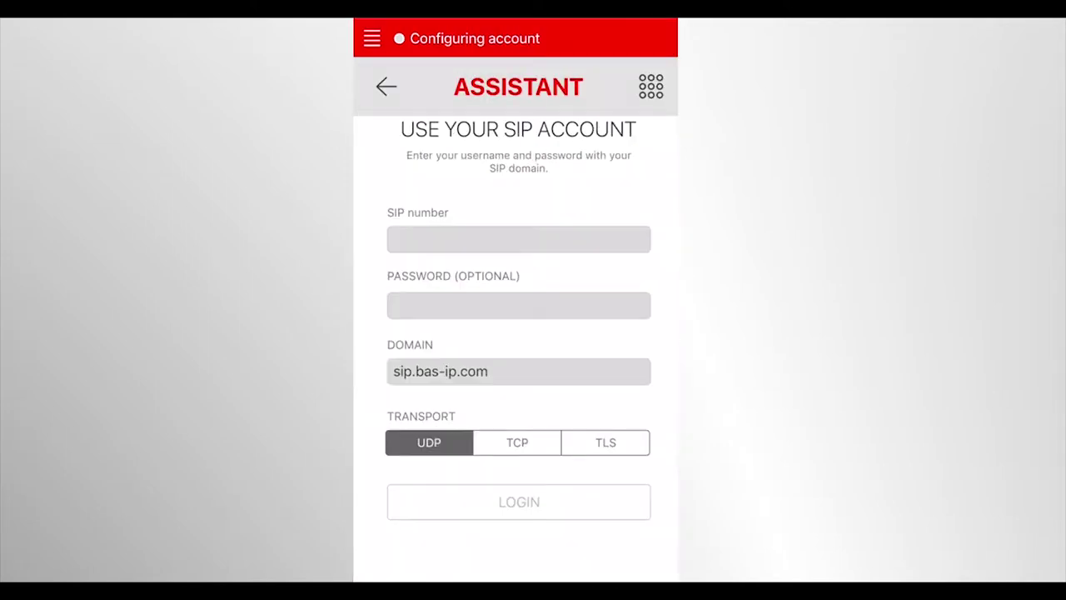
{"action": "left_click", "coordinate": [518, 239]}
{"action": "type", "text": "398"}
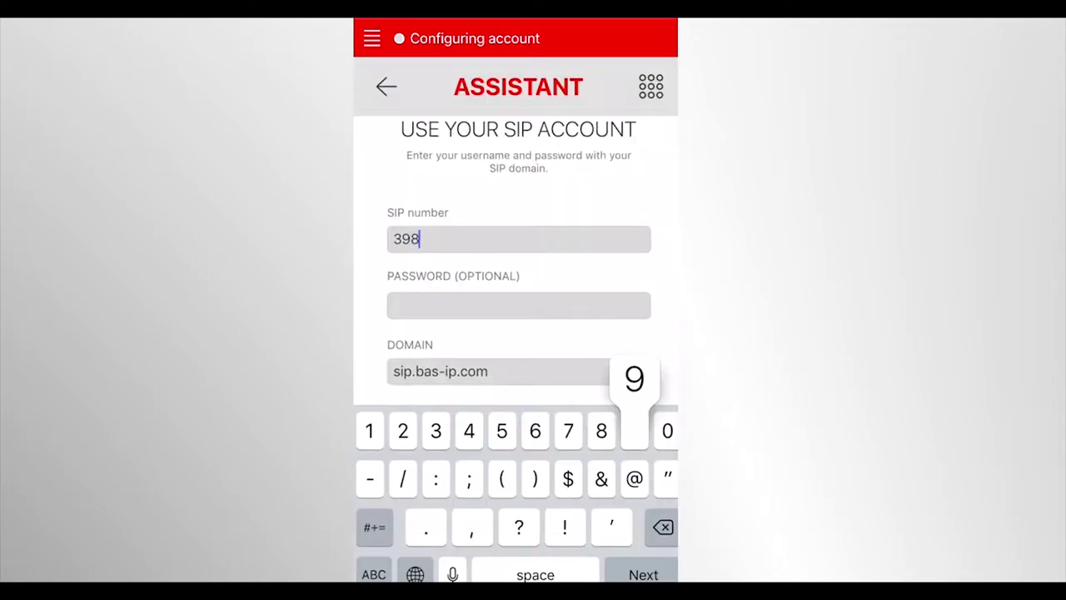
{"action": "type", "text": "9"}
{"action": "left_click", "coordinate": [518, 305]}
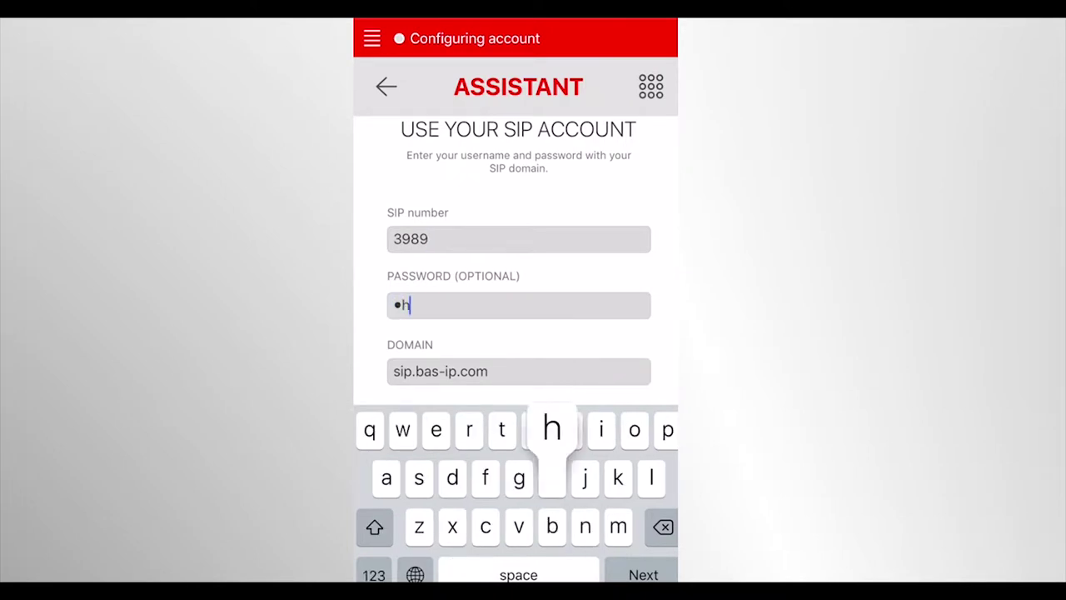
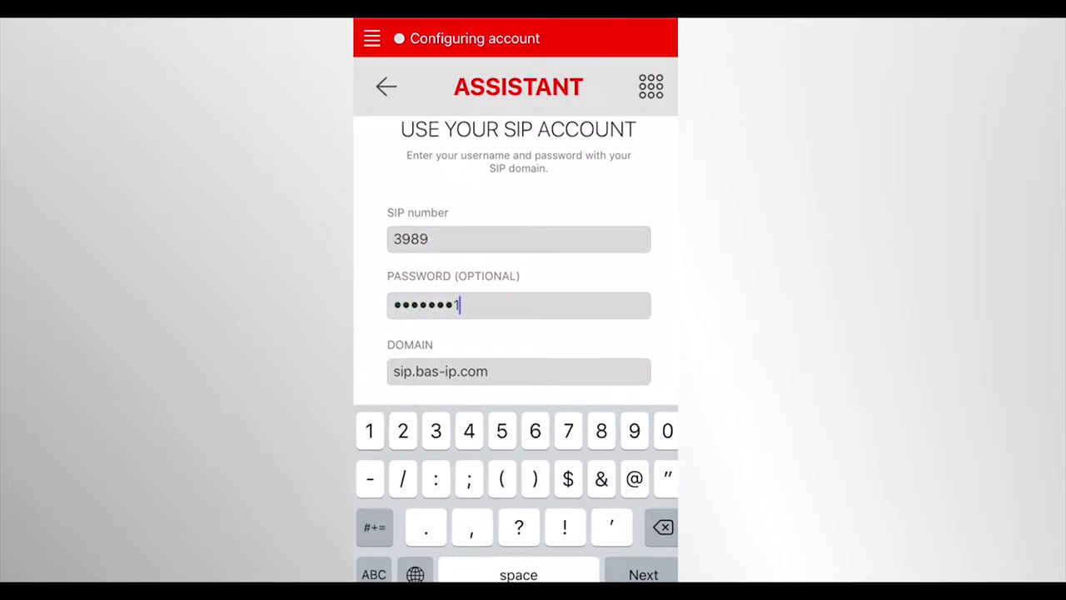
{"action": "scroll", "coordinate": [518, 250], "scroll_direction": "down", "scroll_amount": 3}
{"action": "left_click", "coordinate": [516, 319]}
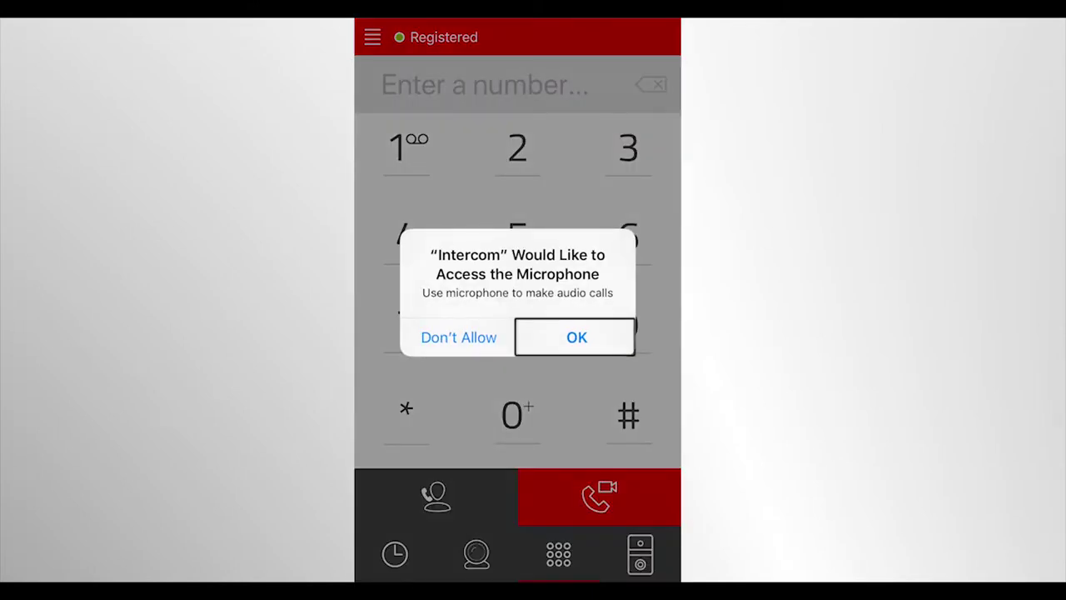
- Grant microphone access, then open a new SIP number form (3990) at its Display name field
{"action": "left_click", "coordinate": [576, 336]}
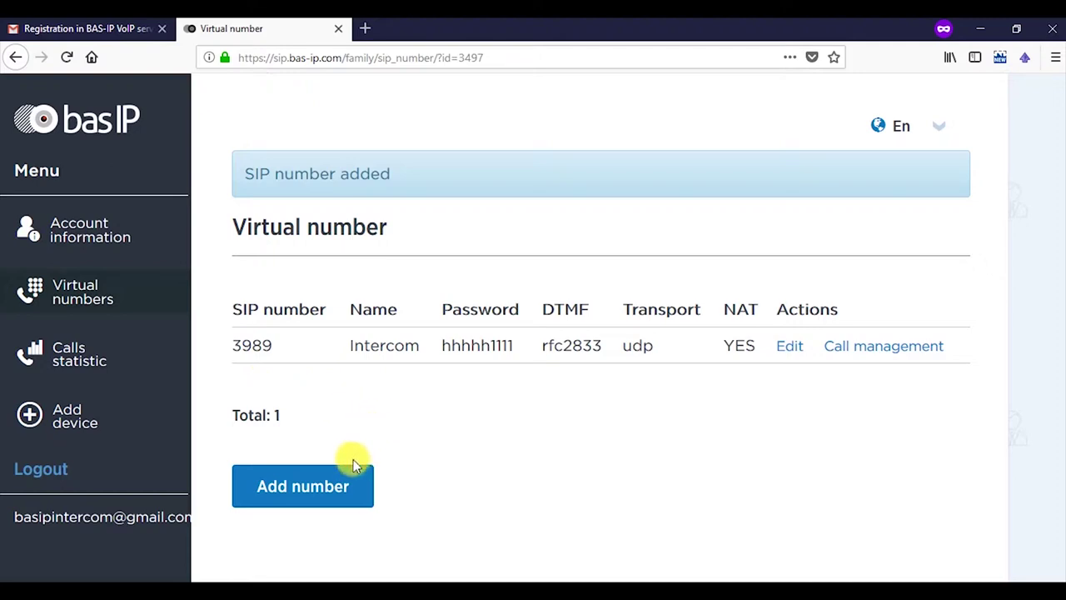
{"action": "left_click", "coordinate": [333, 489]}
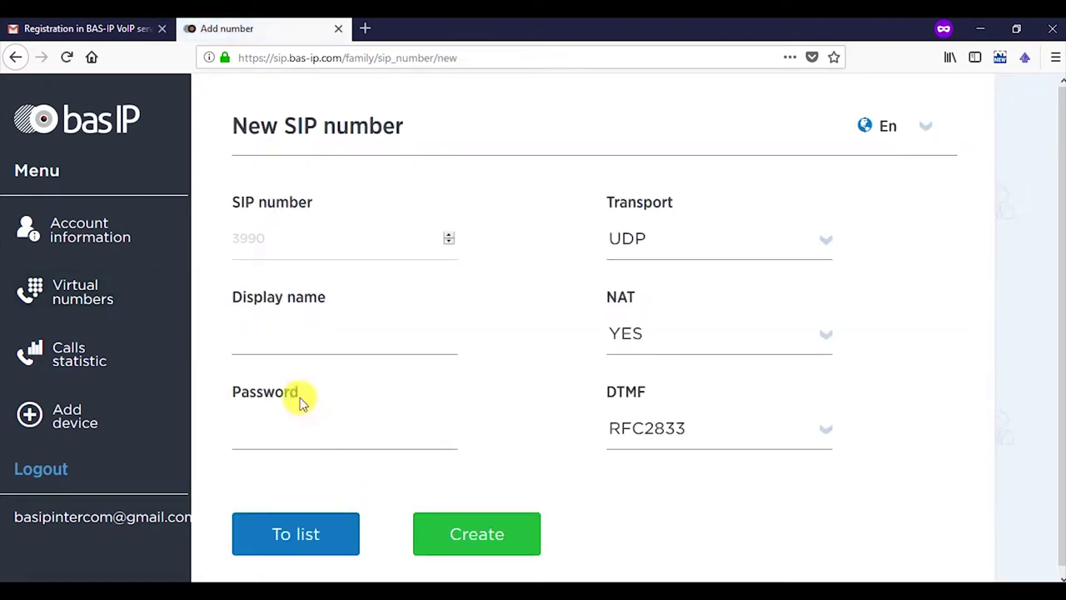
{"action": "left_click", "coordinate": [290, 345]}
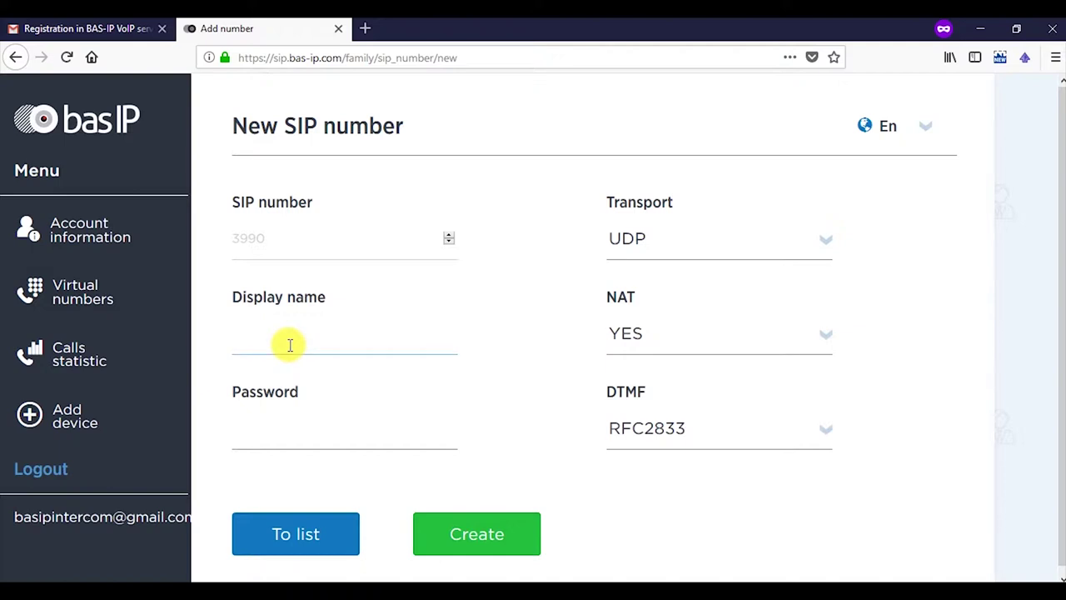
- Create SIP number 3990 with display name 'Entrance' and its own password
{"action": "type", "text": "Entrance"}
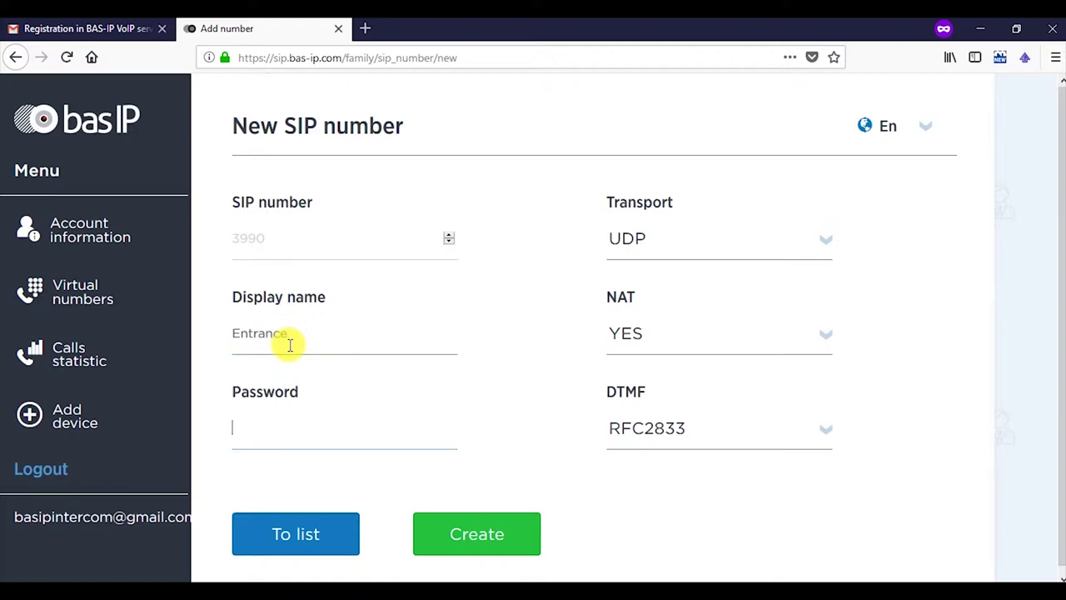
{"action": "left_click", "coordinate": [480, 549]}
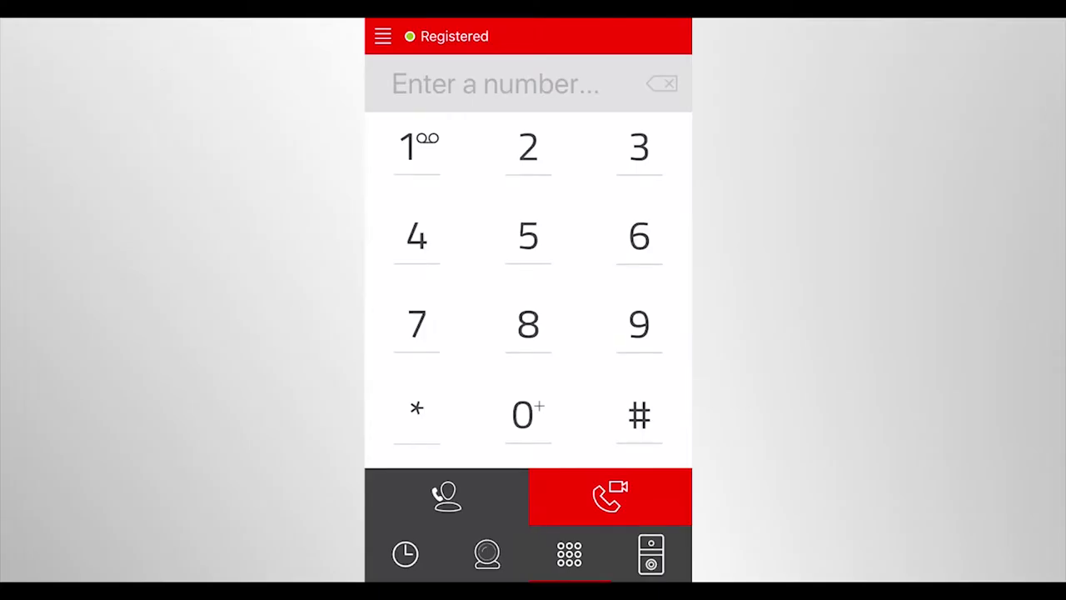
- Add an address-book contact named Entrance with SIP address 3990 and save it
{"action": "left_click", "coordinate": [651, 554]}
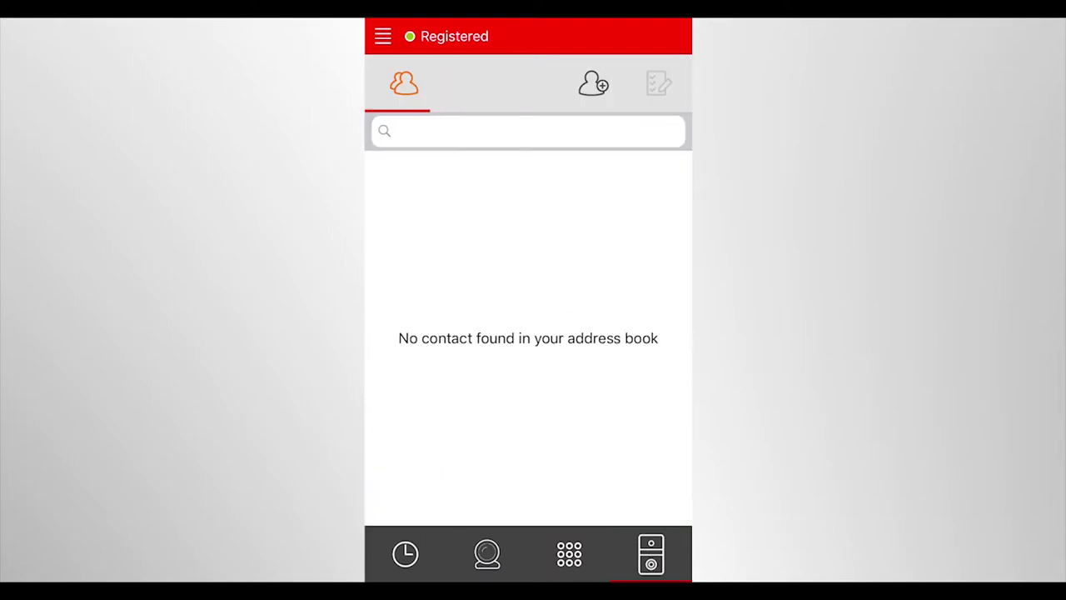
{"action": "left_click", "coordinate": [593, 84]}
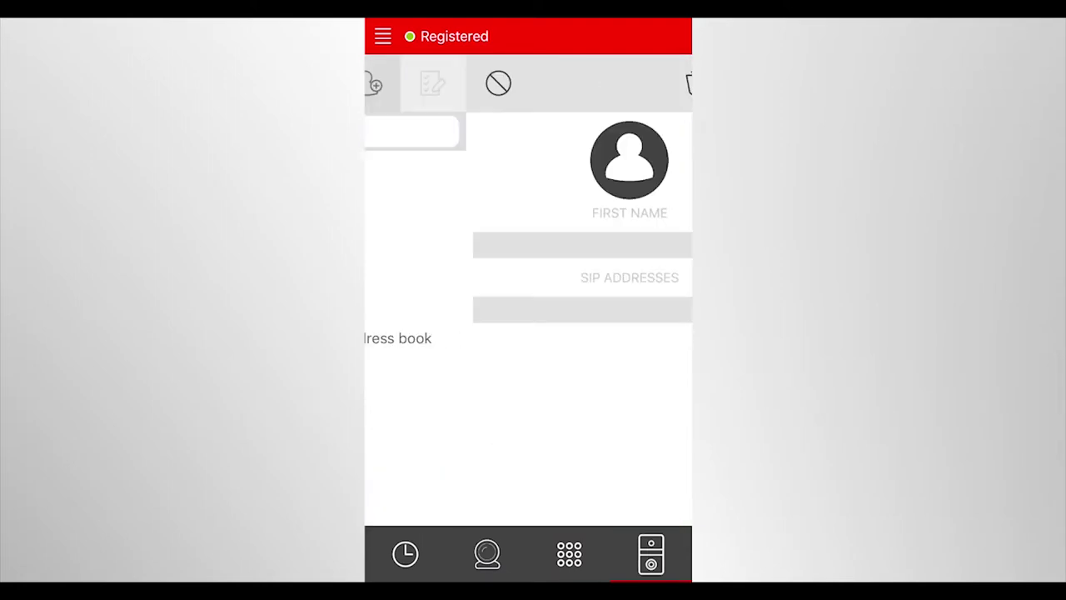
{"action": "left_click", "coordinate": [531, 245]}
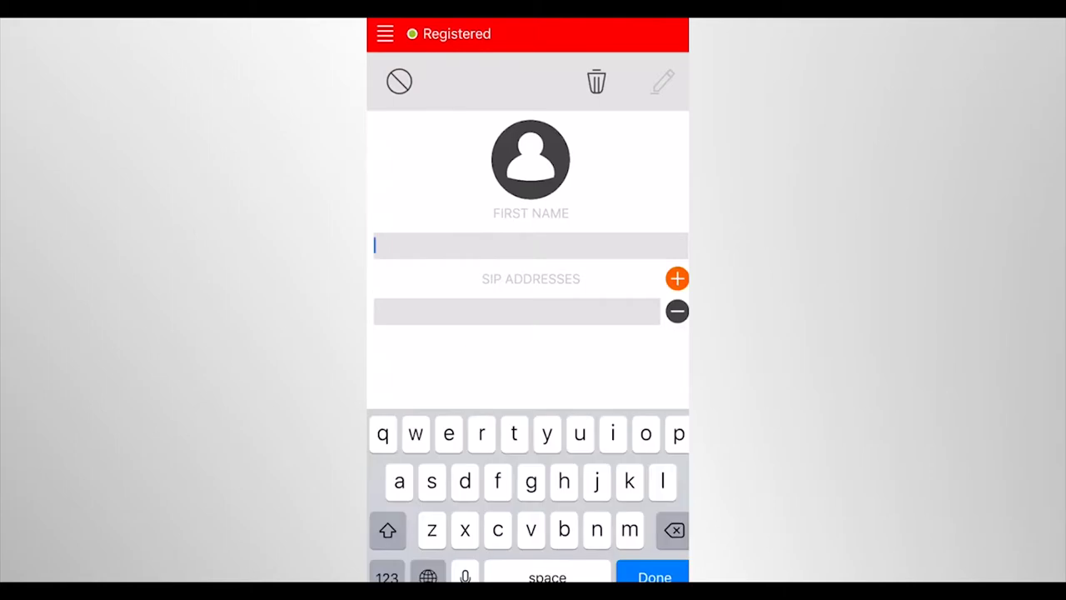
{"action": "type", "text": "E"}
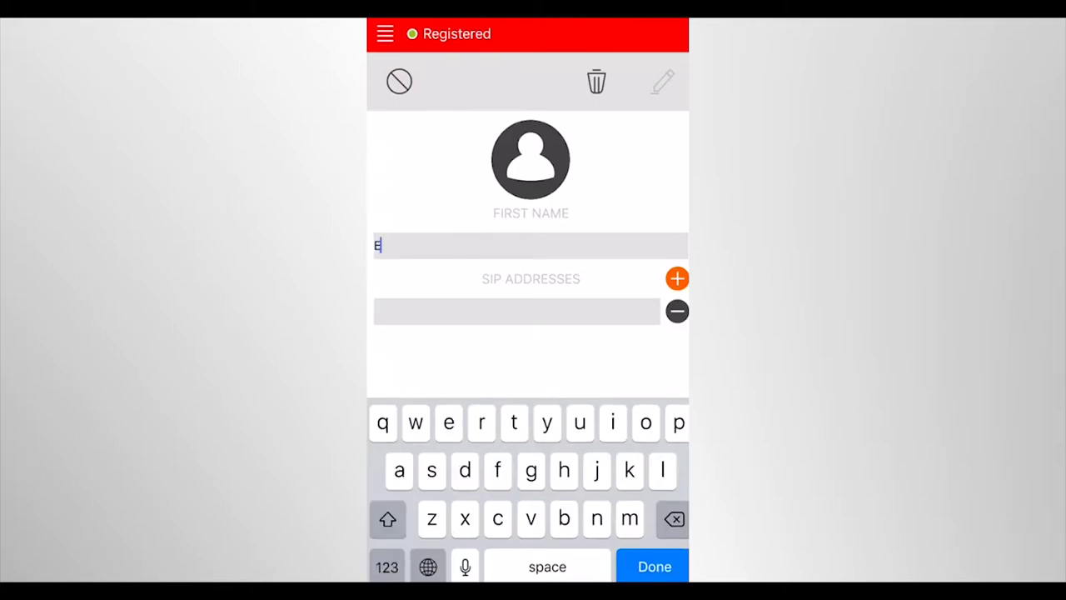
{"action": "type", "text": "ntrance"}
{"action": "left_click", "coordinate": [517, 311]}
{"action": "left_click", "coordinate": [386, 566]}
{"action": "type", "text": "3"}
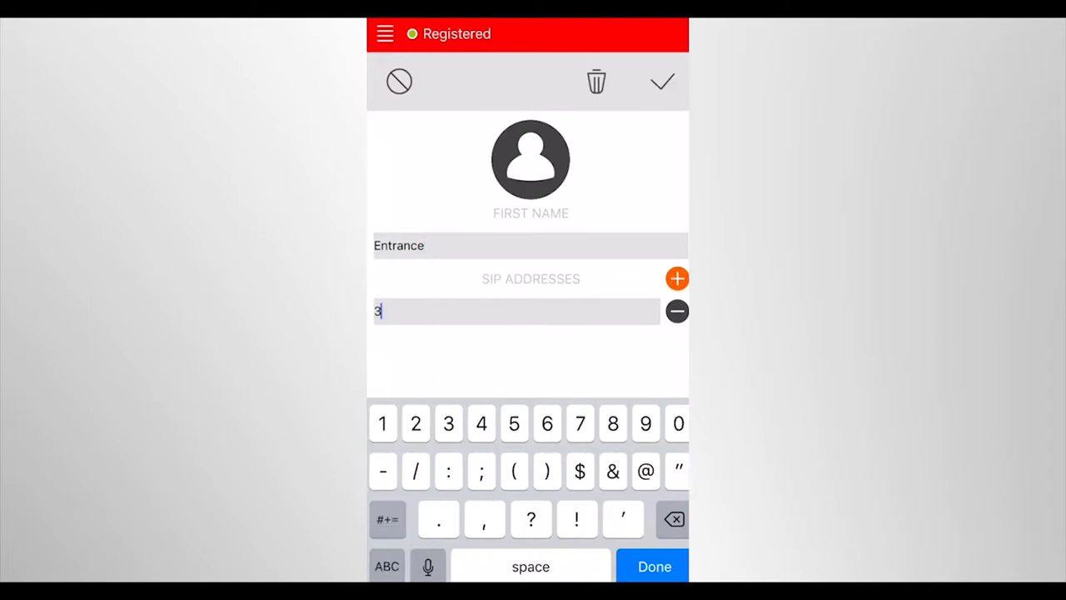
{"action": "type", "text": "990"}
{"action": "key", "text": "Return"}
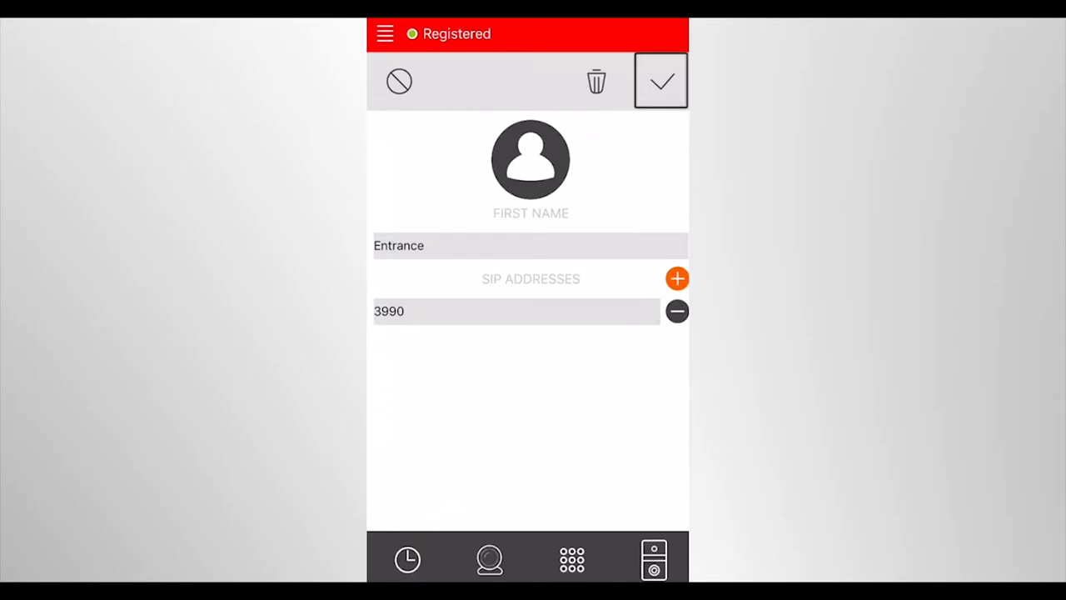
{"action": "left_click", "coordinate": [661, 81]}
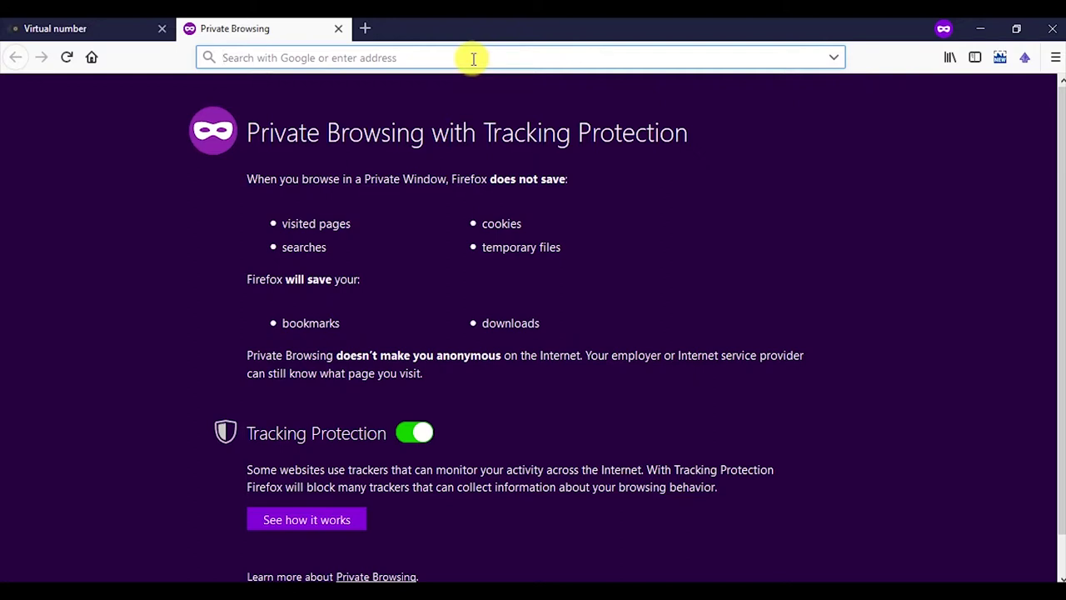
- Sign in to the call panel at 192.168.1.16 with the admin user name and password
{"action": "type", "text": "http://192.168.1.16/"}
{"action": "key", "text": "Return"}
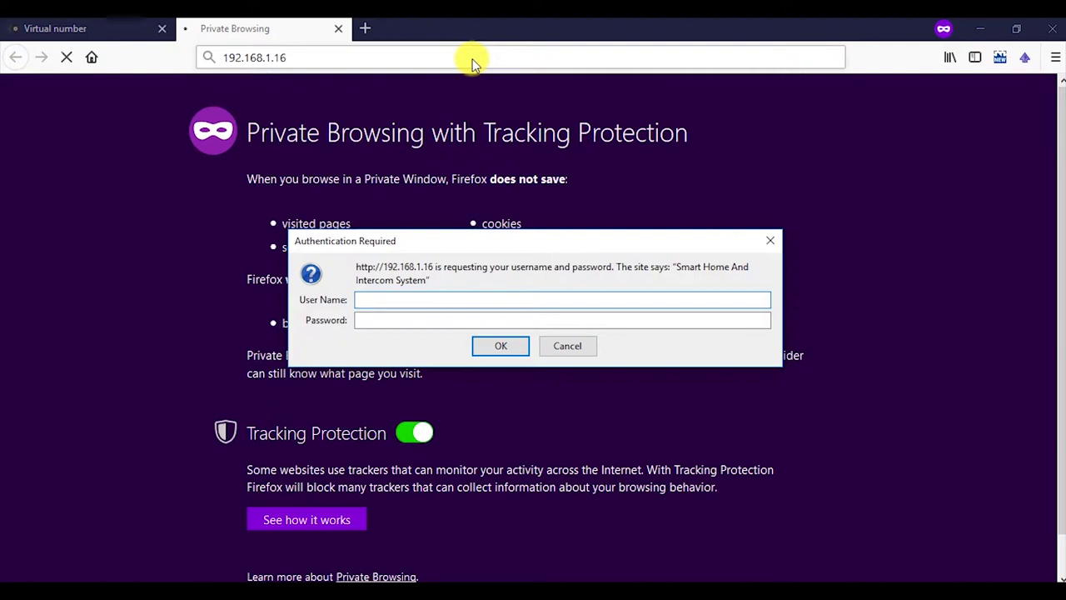
{"action": "type", "text": "admin"}
{"action": "key", "text": "Tab"}
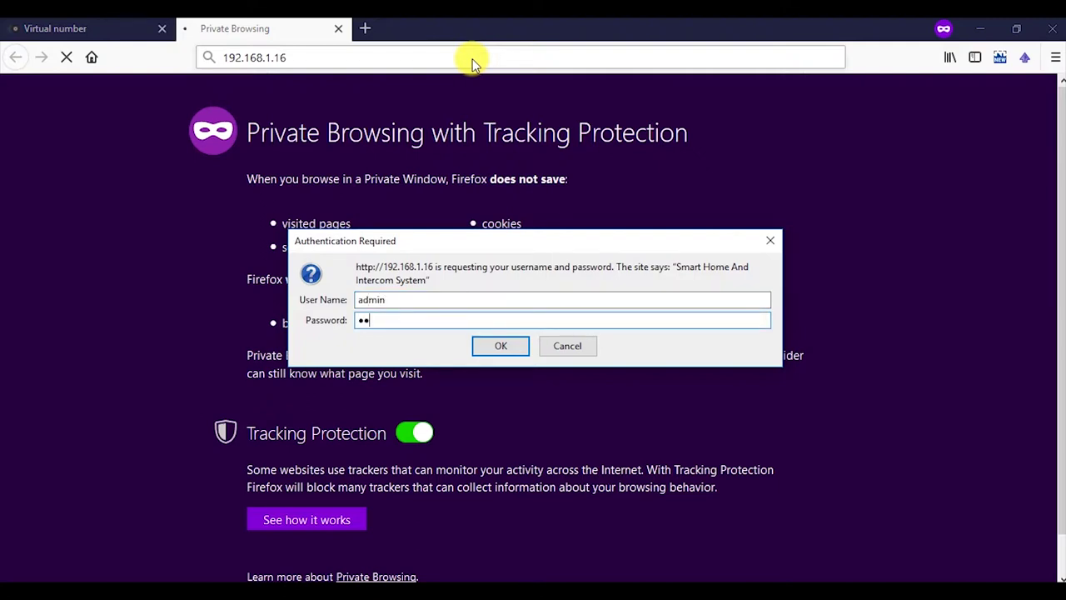
{"action": "key", "text": "Return"}
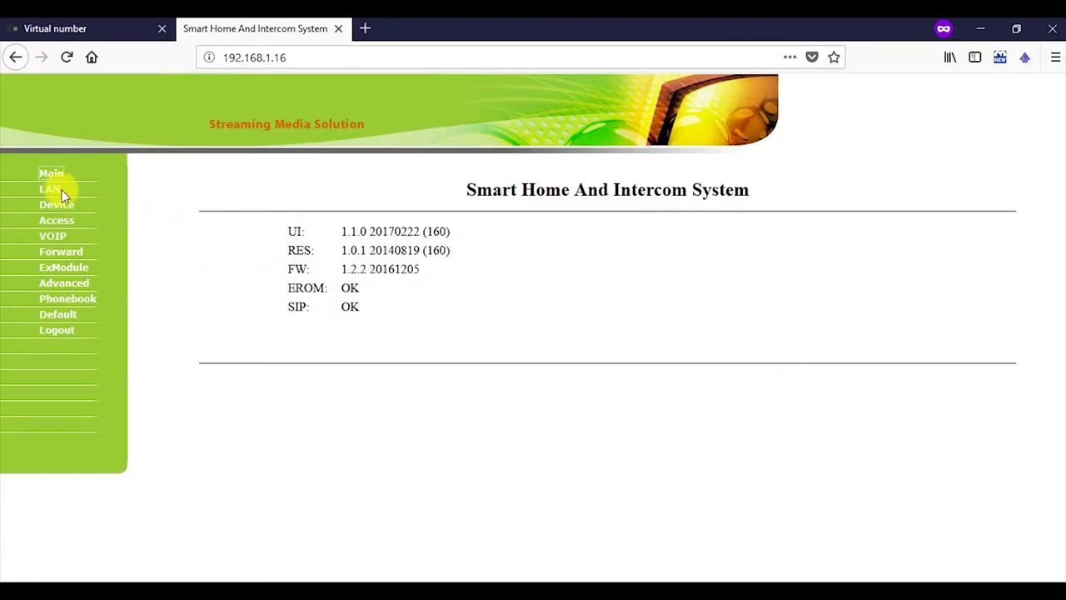
- Check the LAN IP, mask 255.255.255.0, gateway and DNS 192.168.1.1, then submit
{"action": "left_click", "coordinate": [51, 190]}
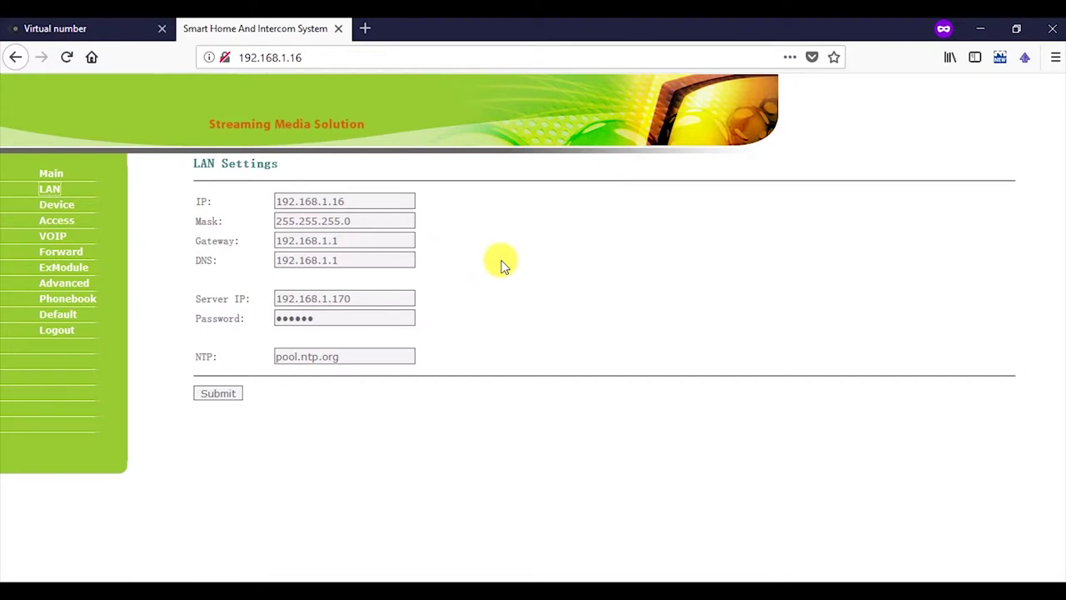
{"action": "left_click_drag", "start_coordinate": [357, 200], "coordinate": [244, 198]}
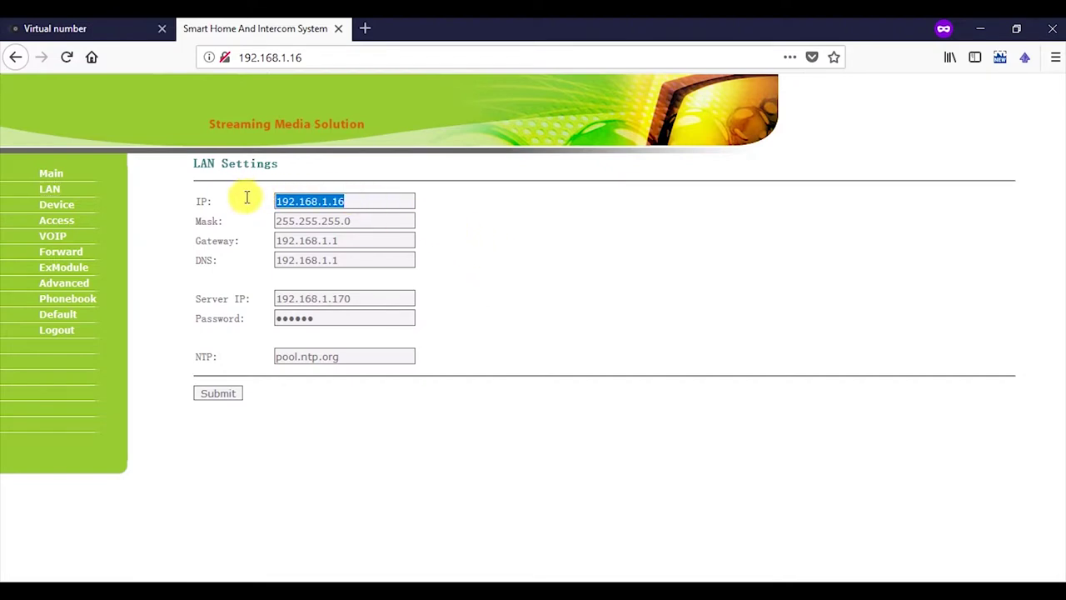
{"action": "left_click", "coordinate": [372, 203]}
{"action": "left_click_drag", "start_coordinate": [381, 221], "coordinate": [269, 221]}
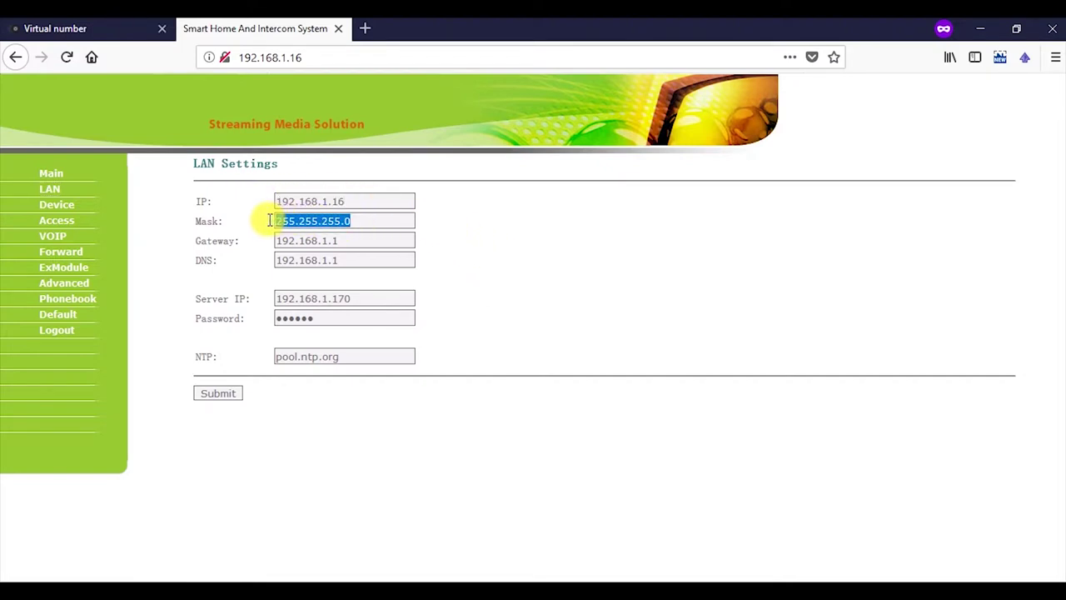
{"action": "left_click", "coordinate": [359, 240]}
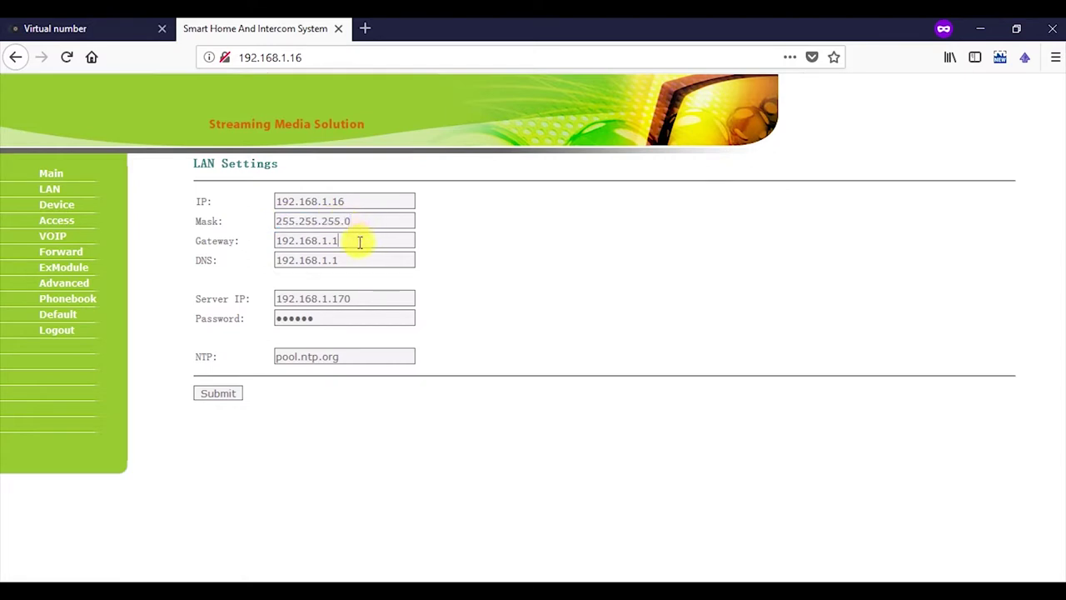
{"action": "left_click_drag", "start_coordinate": [360, 241], "coordinate": [255, 239]}
{"action": "left_click", "coordinate": [370, 239]}
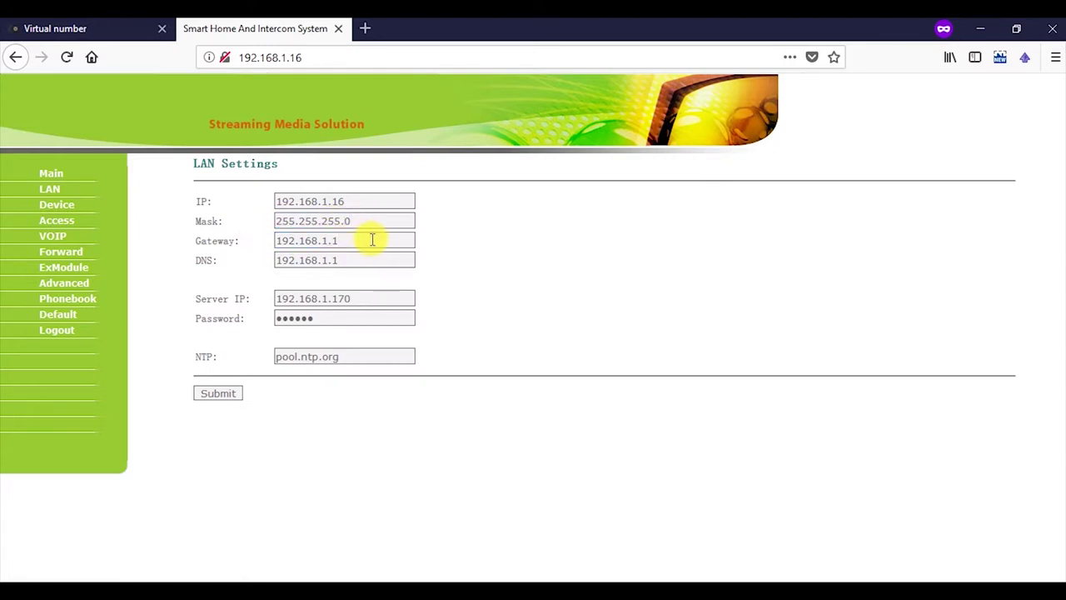
{"action": "left_click_drag", "start_coordinate": [374, 261], "coordinate": [256, 259]}
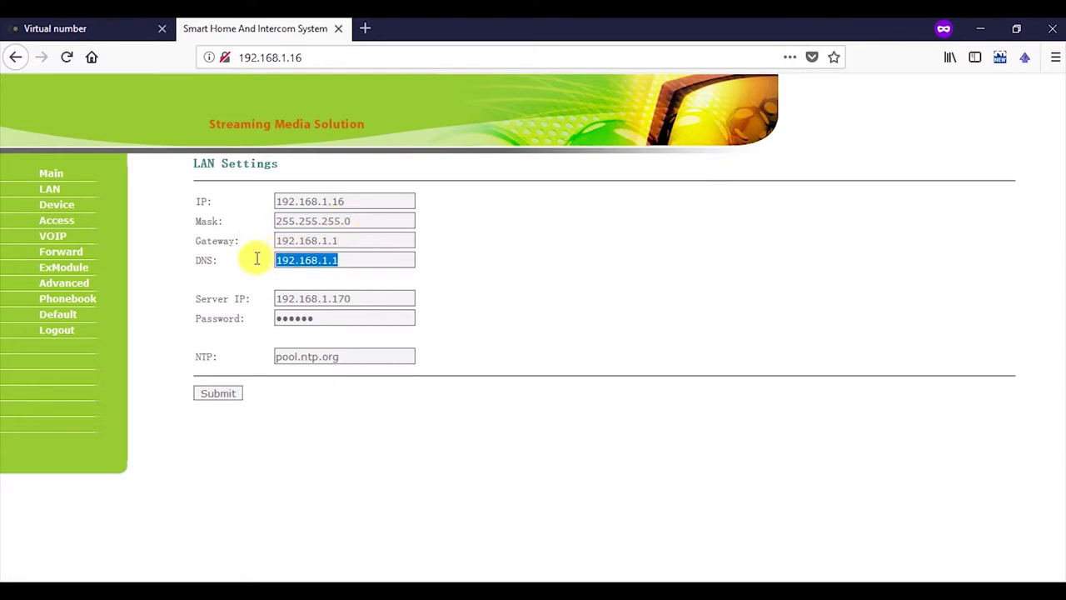
{"action": "left_click", "coordinate": [357, 261]}
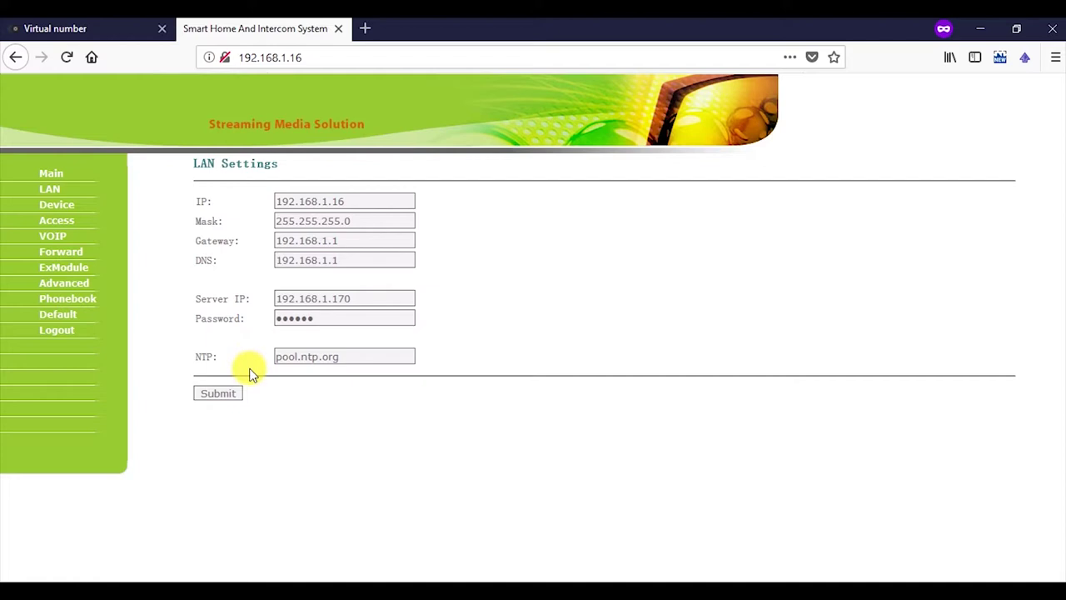
{"action": "left_click", "coordinate": [217, 399]}
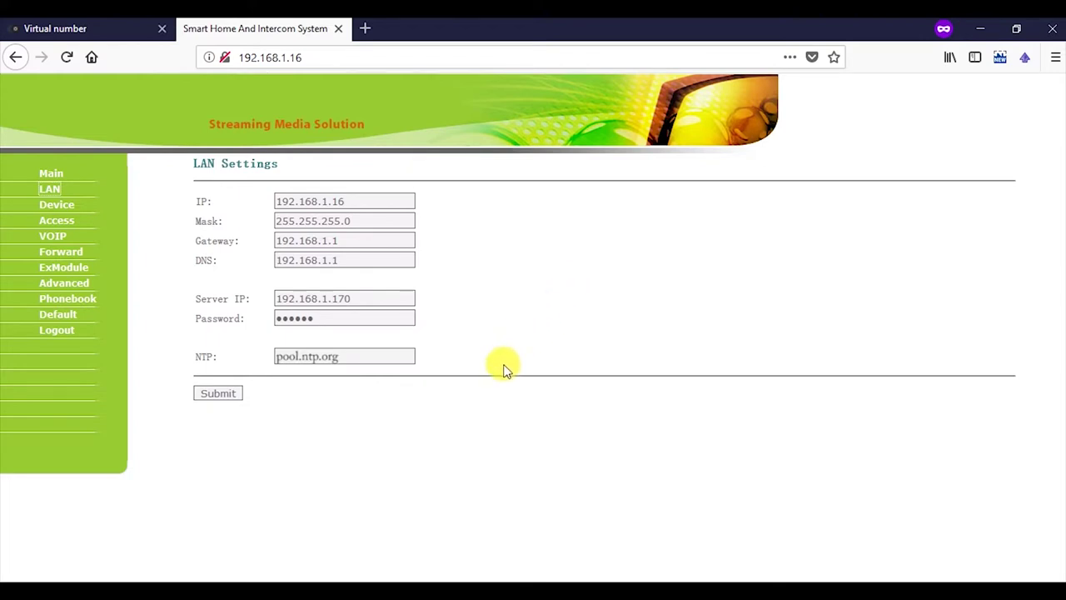
{"action": "left_click", "coordinate": [56, 206]}
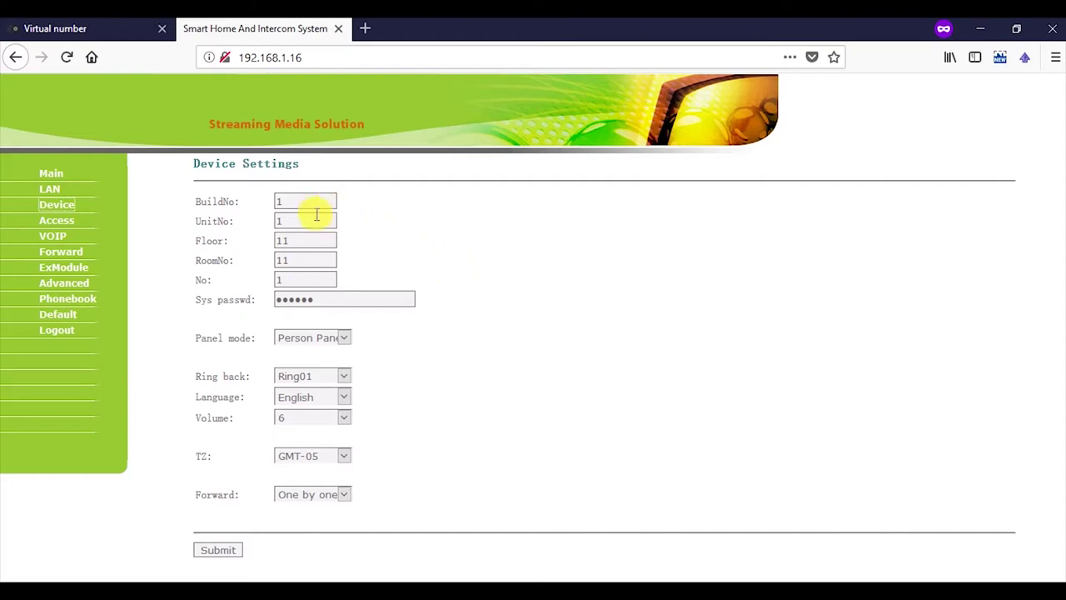
- Check building 1, unit 1, floor 11, room 11 and system password, then submit device settings
{"action": "double_click", "coordinate": [278, 201]}
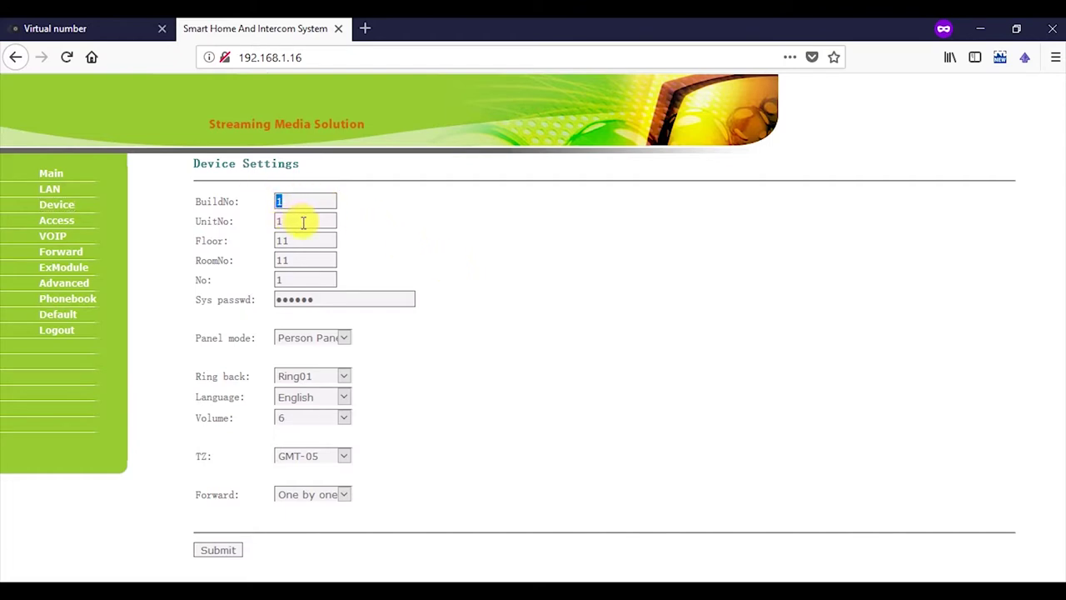
{"action": "double_click", "coordinate": [301, 221]}
{"action": "double_click", "coordinate": [304, 240]}
{"action": "double_click", "coordinate": [299, 260]}
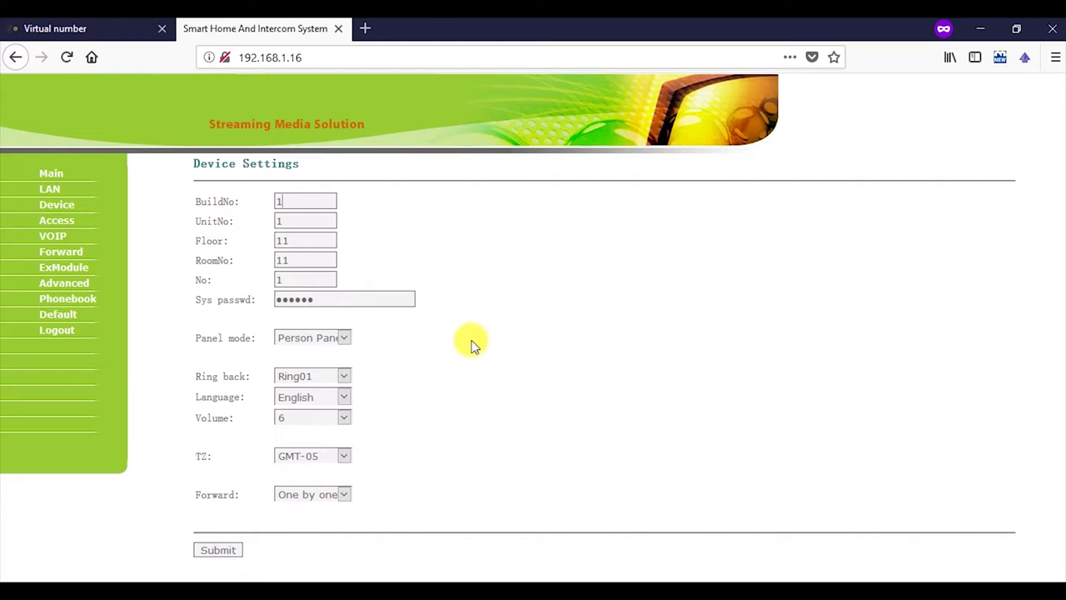
{"action": "left_click_drag", "start_coordinate": [340, 298], "coordinate": [238, 296]}
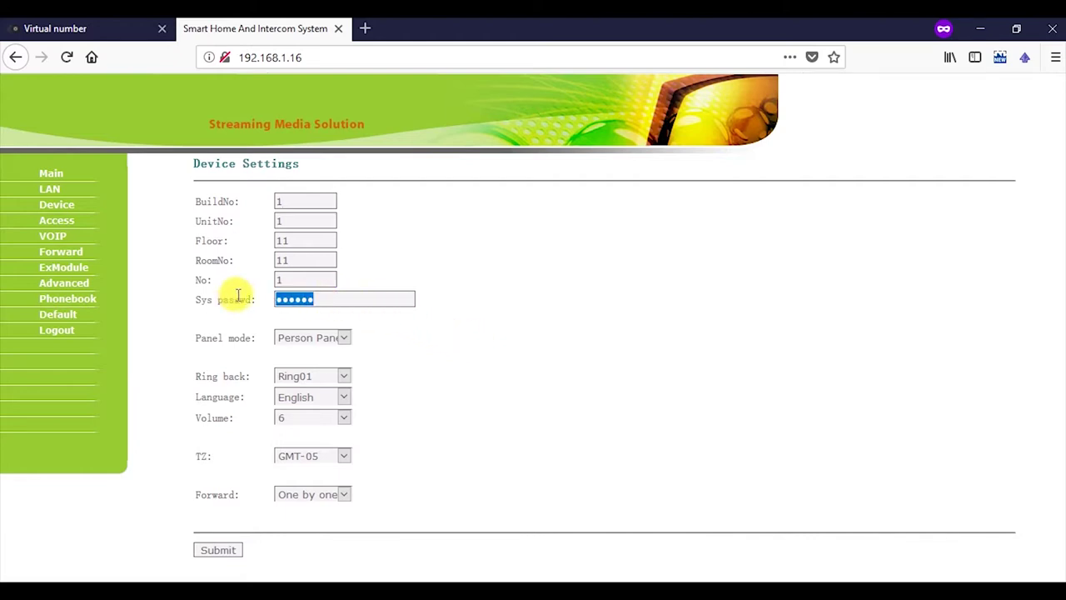
{"action": "left_click", "coordinate": [381, 299]}
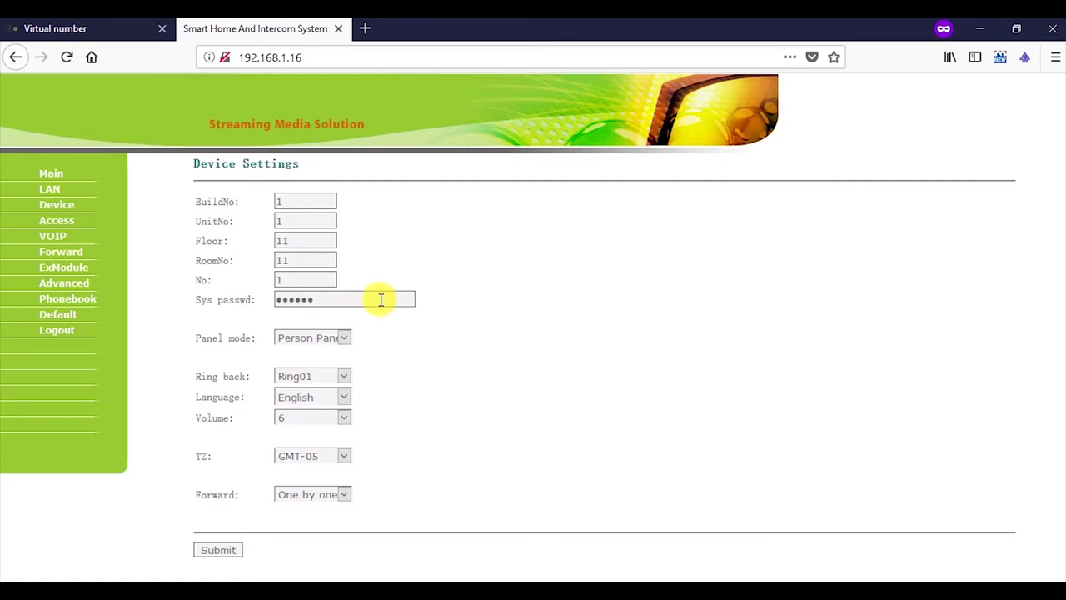
{"action": "left_click", "coordinate": [222, 549]}
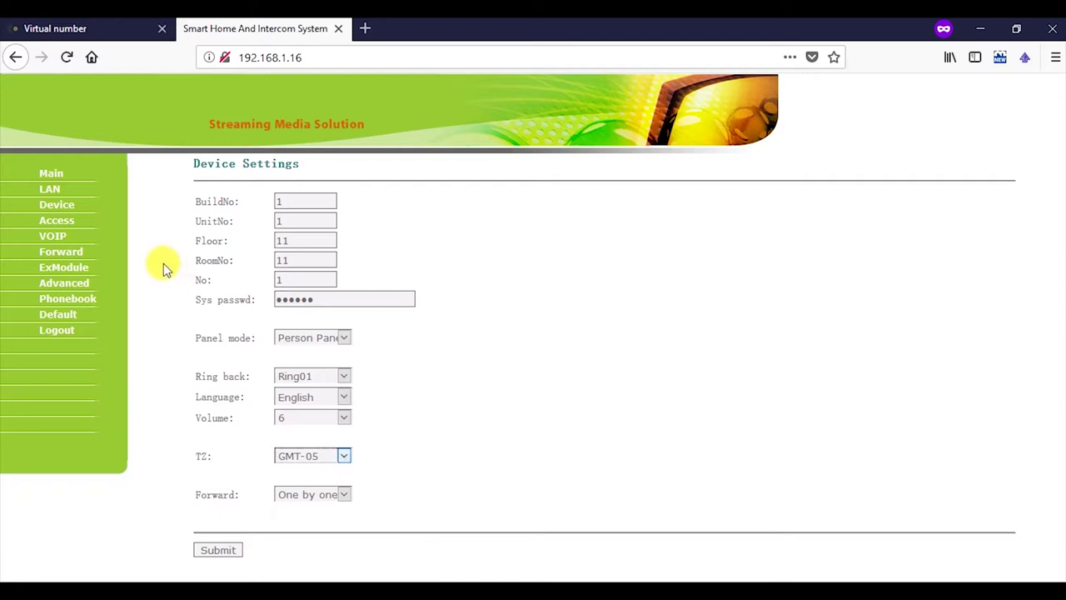
{"action": "left_click", "coordinate": [51, 236]}
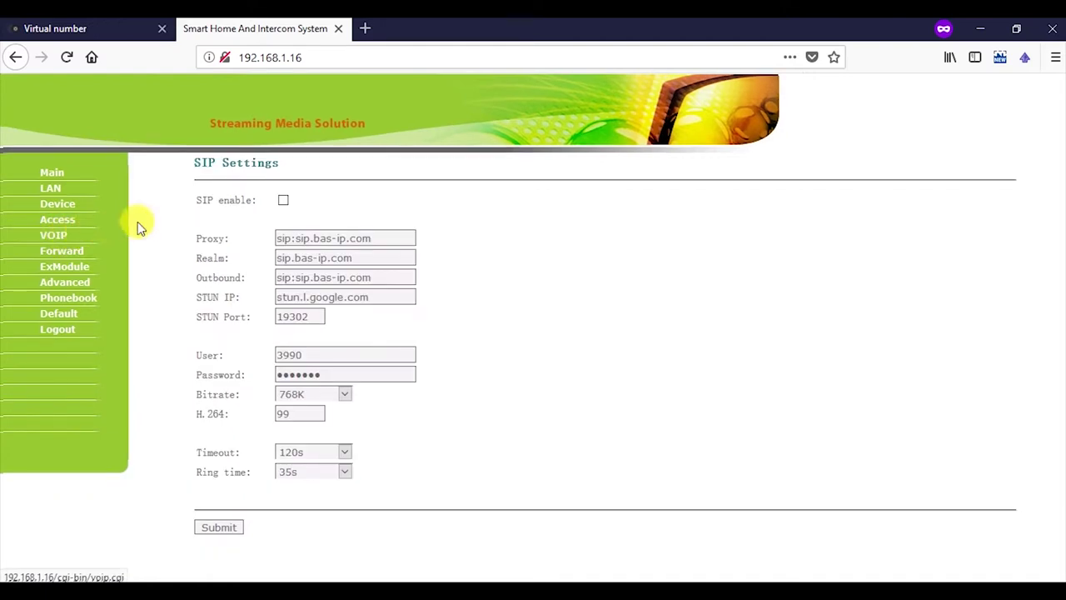
- Enable SIP and check proxy sip:sip.bas-ip.com and realm sip.bas-ip.com
{"action": "left_click", "coordinate": [283, 202]}
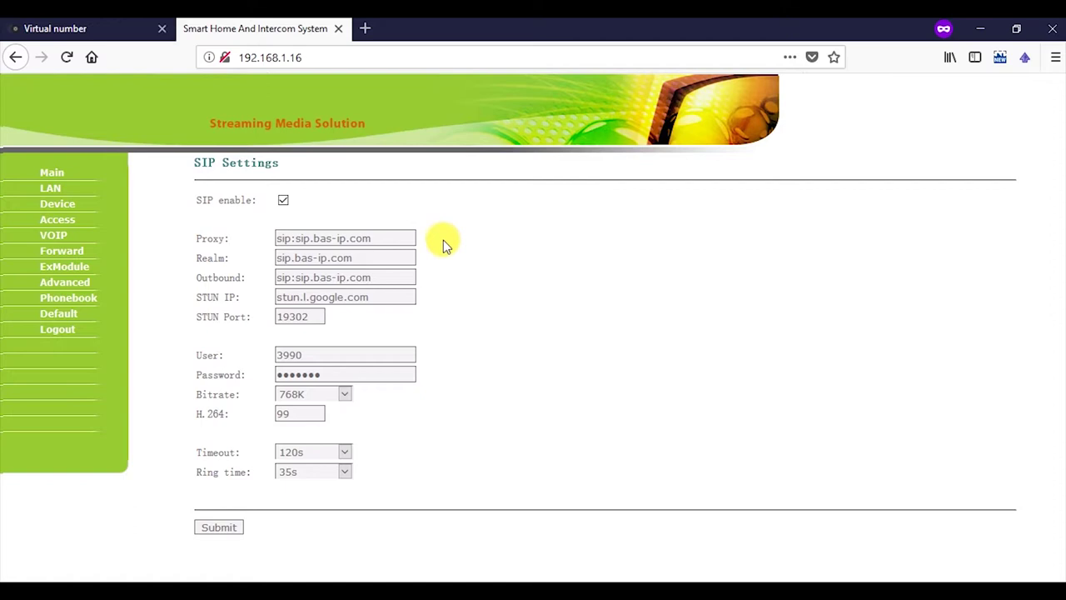
{"action": "left_click_drag", "start_coordinate": [397, 238], "coordinate": [275, 241]}
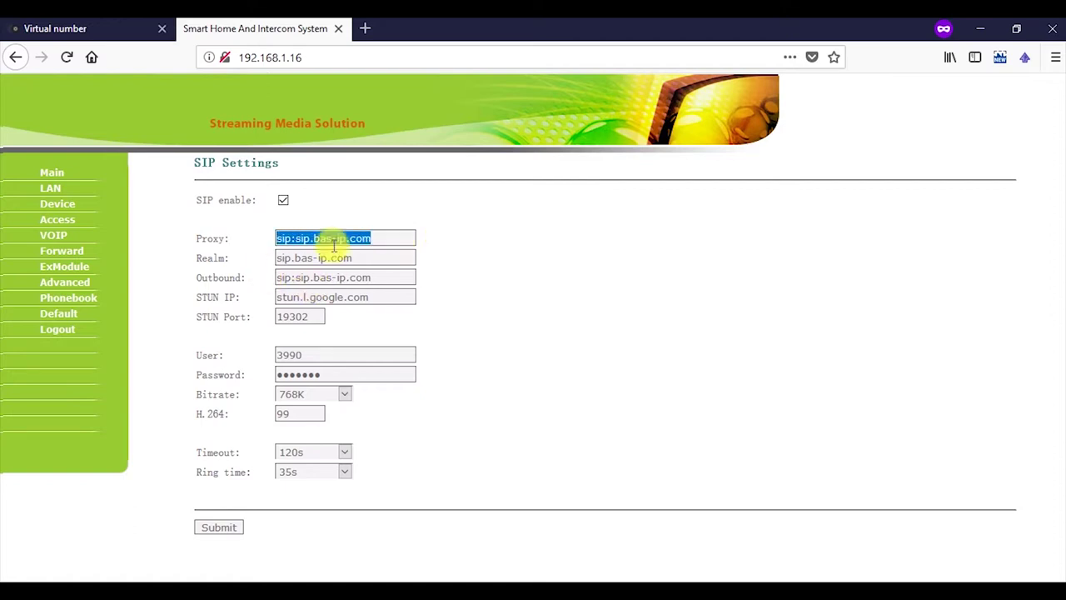
{"action": "left_click", "coordinate": [472, 239]}
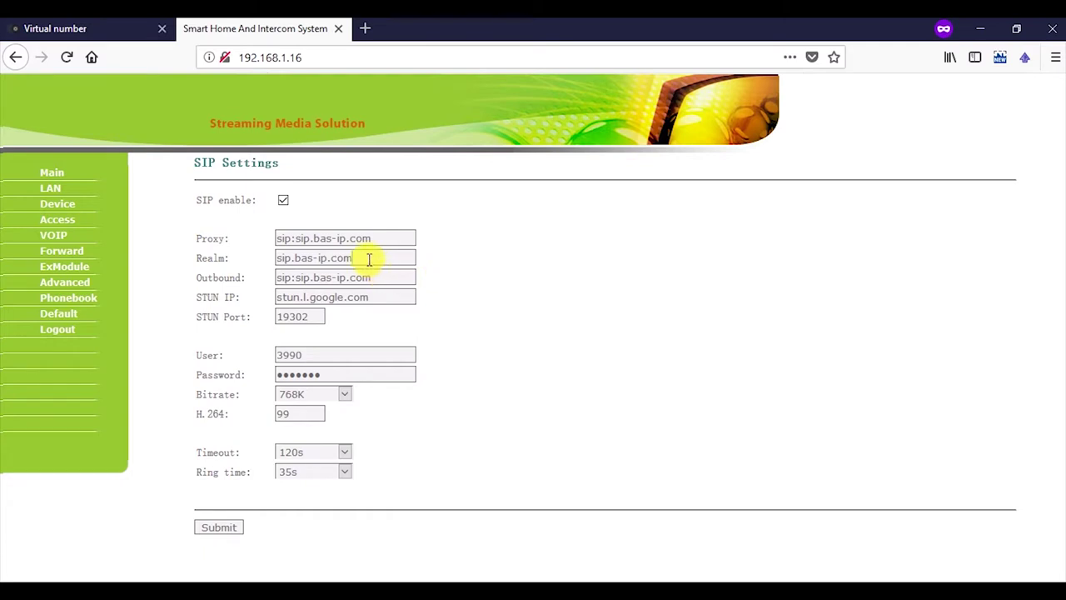
{"action": "left_click_drag", "start_coordinate": [402, 259], "coordinate": [269, 275]}
{"action": "left_click", "coordinate": [429, 260]}
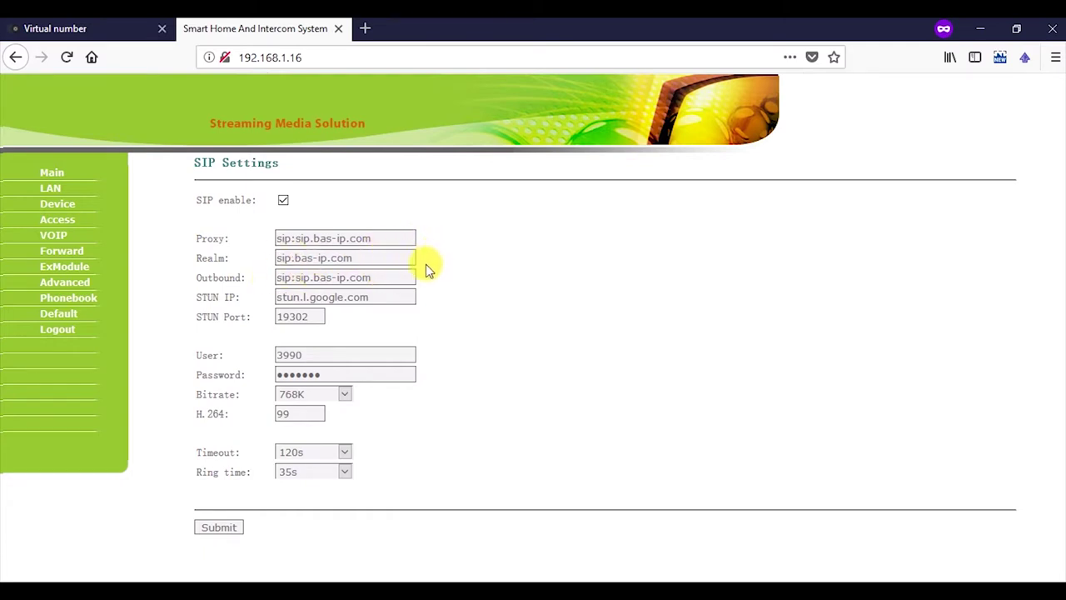
- Check the outbound server, STUN stun.l.google.com port 19302, and submit the SIP settings
{"action": "left_click_drag", "start_coordinate": [388, 278], "coordinate": [271, 279]}
{"action": "left_click", "coordinate": [442, 283]}
{"action": "left_click_drag", "start_coordinate": [381, 296], "coordinate": [274, 315]}
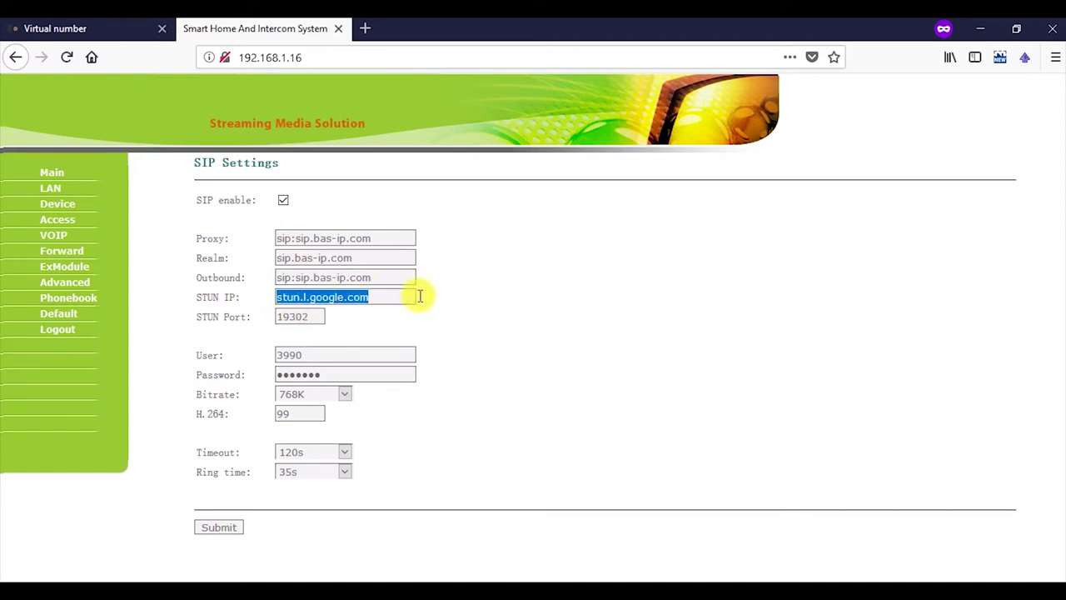
{"action": "left_click", "coordinate": [457, 317]}
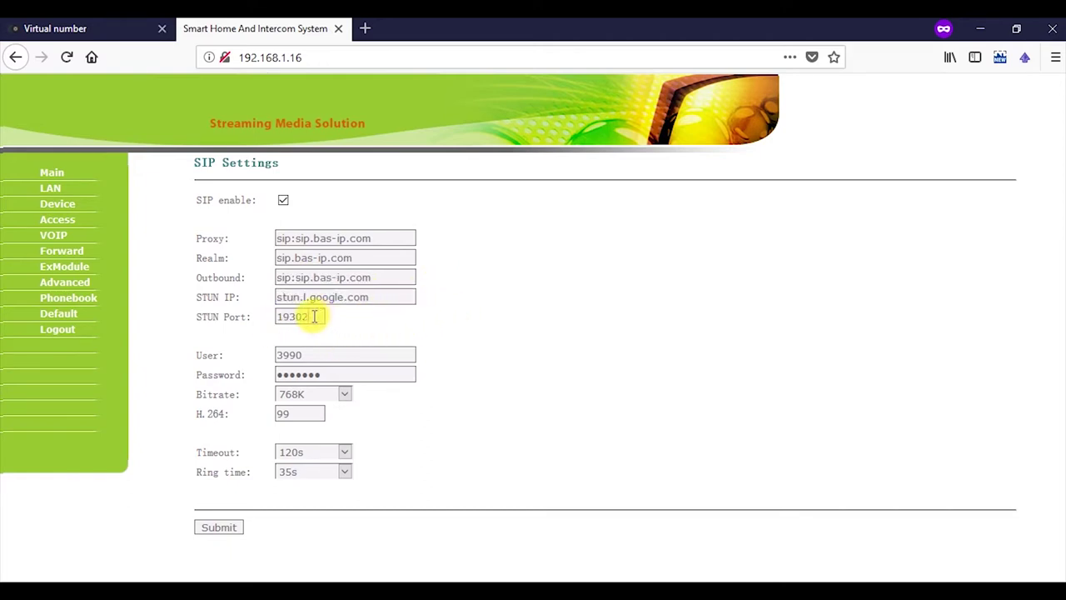
{"action": "left_click_drag", "start_coordinate": [315, 316], "coordinate": [274, 326]}
{"action": "left_click", "coordinate": [449, 323]}
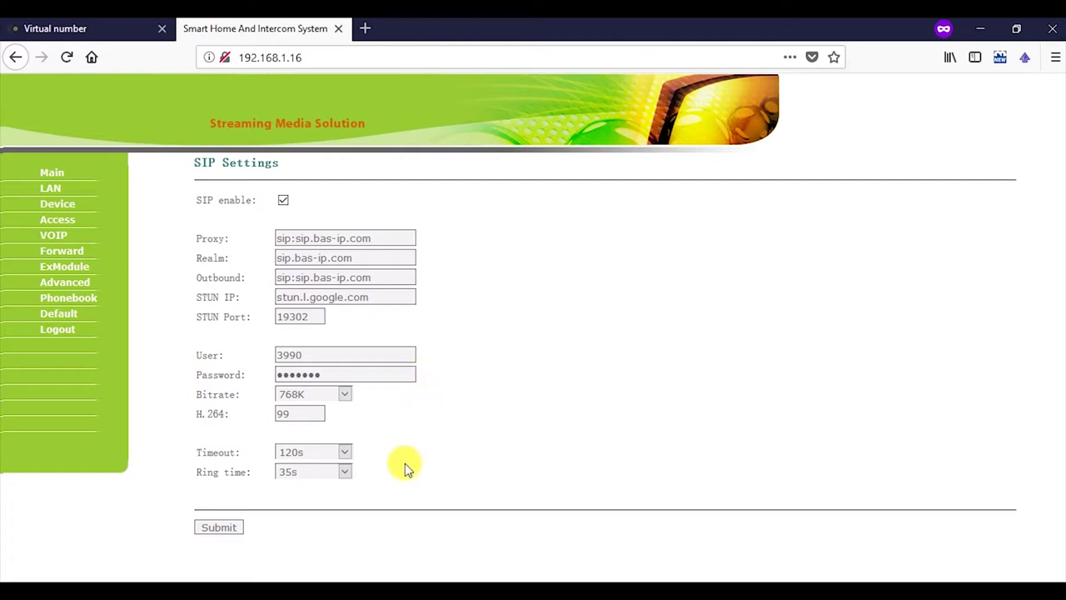
{"action": "left_click", "coordinate": [221, 529]}
{"action": "left_click", "coordinate": [50, 174]}
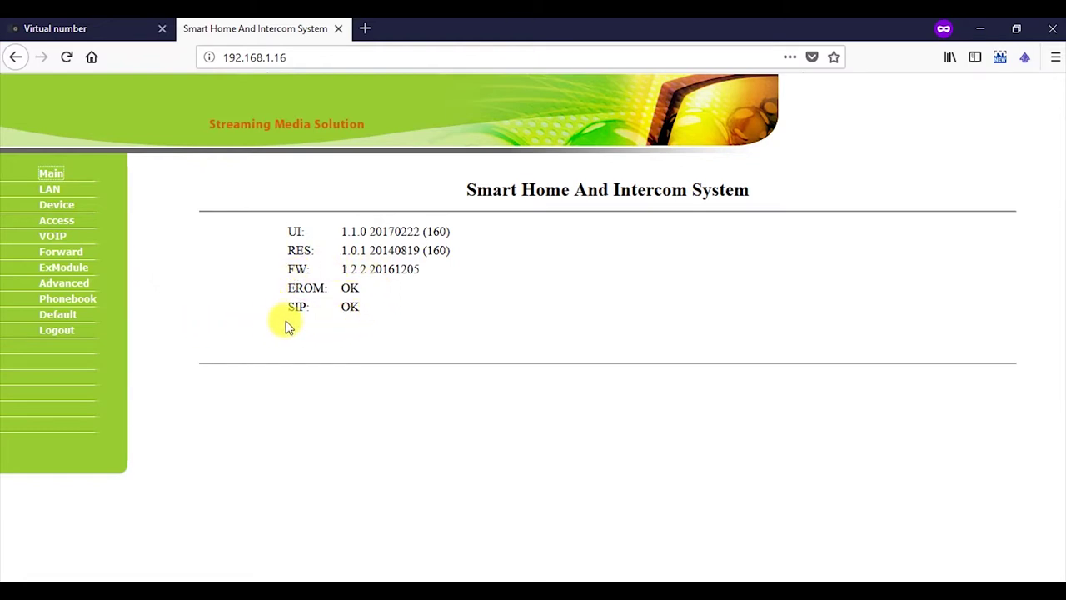
- Confirm the status overview reports SIP as OK
{"action": "double_click", "coordinate": [356, 307]}
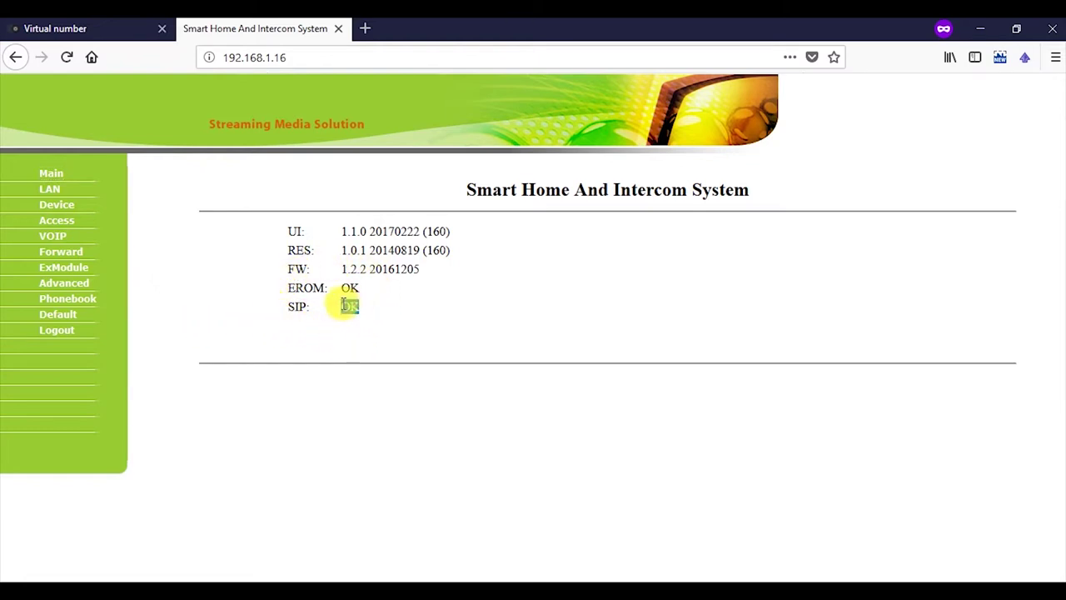
{"action": "left_click", "coordinate": [413, 326]}
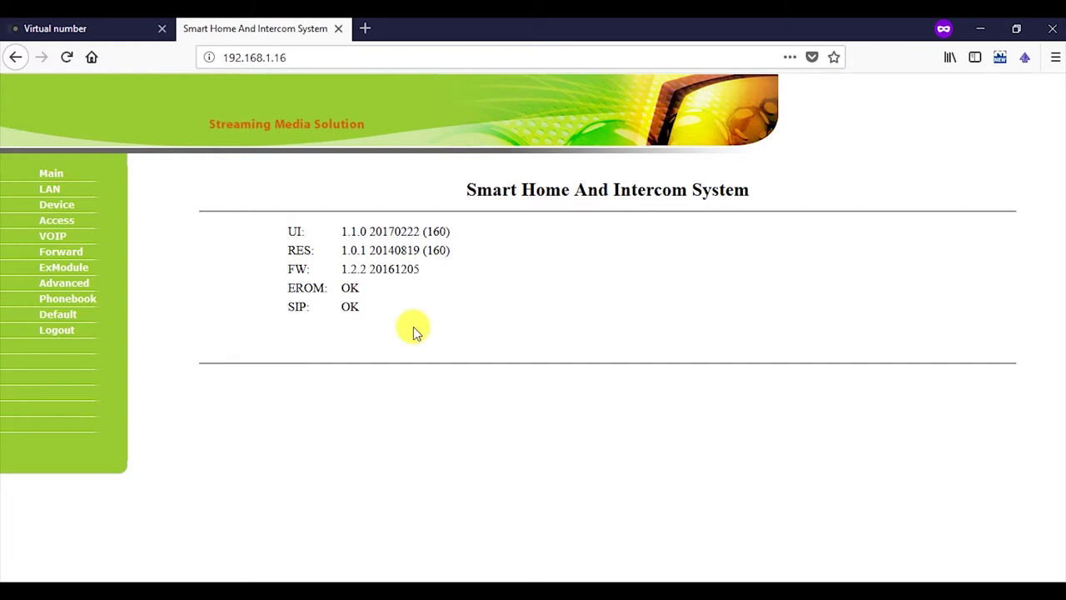
{"action": "key", "text": "Tab"}
- Enter room number 1111 in the Forward Account Settings
{"action": "left_click", "coordinate": [57, 252]}
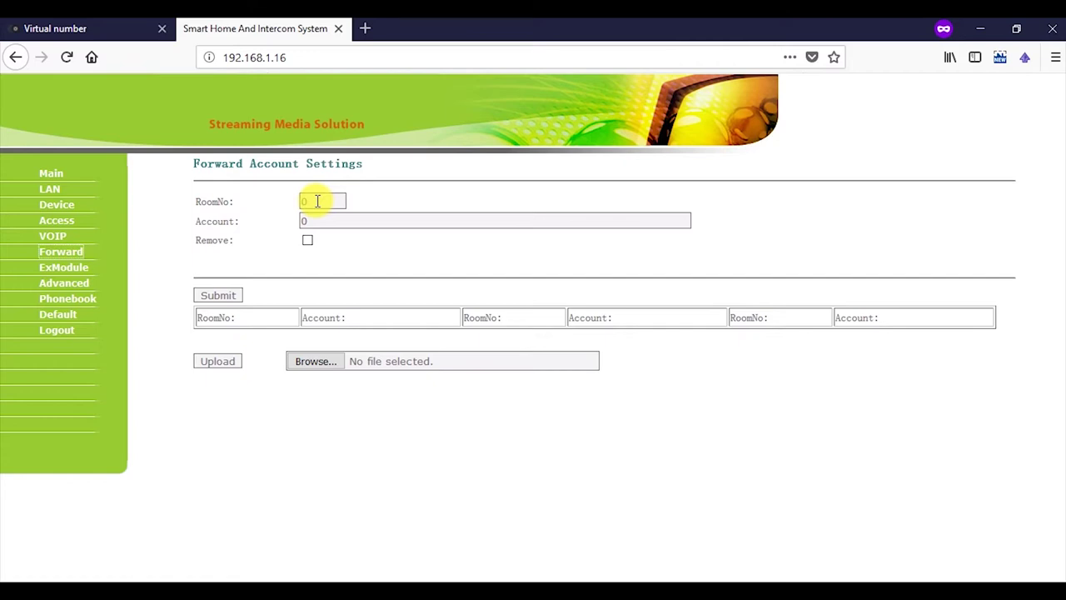
{"action": "left_click", "coordinate": [318, 200]}
{"action": "type", "text": "11"}
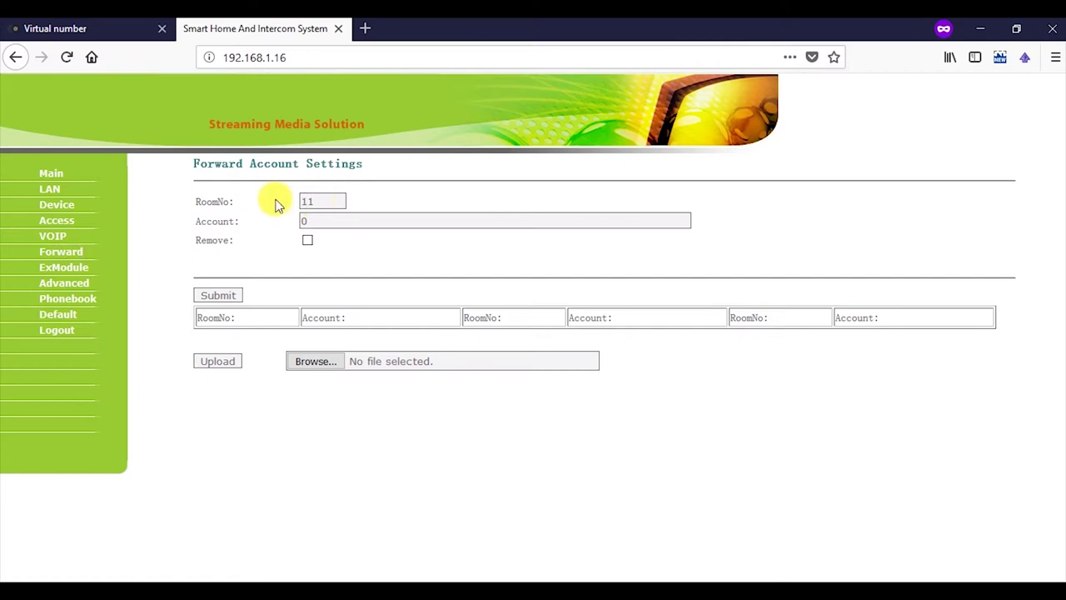
{"action": "type", "text": "11"}
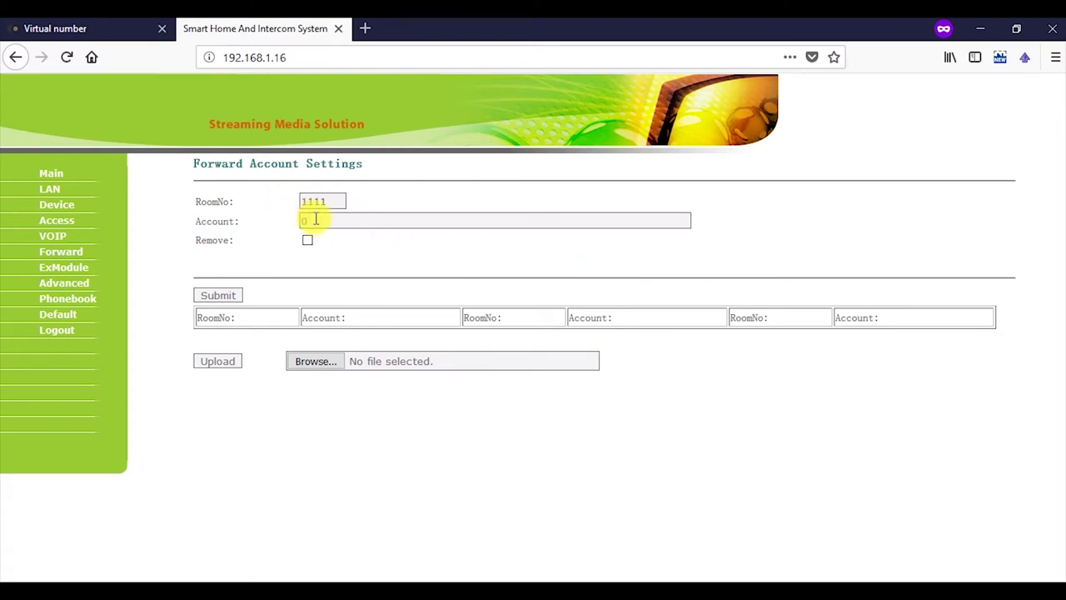
- Paste the Intercom SIP number 3989 into Account and submit the room 1111 forwarding
{"action": "left_click", "coordinate": [120, 28]}
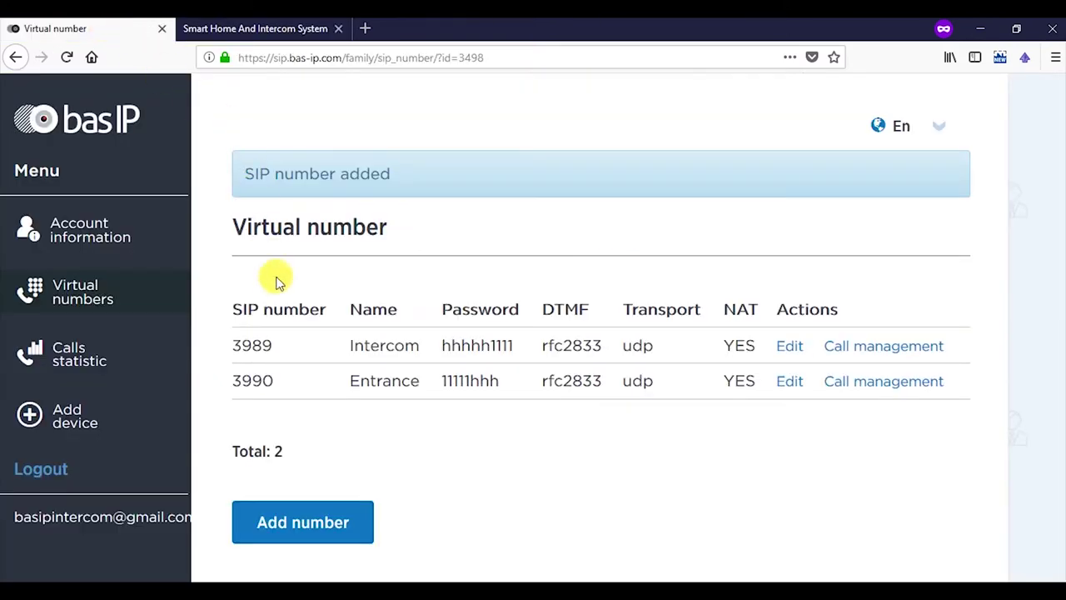
{"action": "left_click_drag", "start_coordinate": [280, 351], "coordinate": [229, 345]}
{"action": "key", "text": "ctrl+c"}
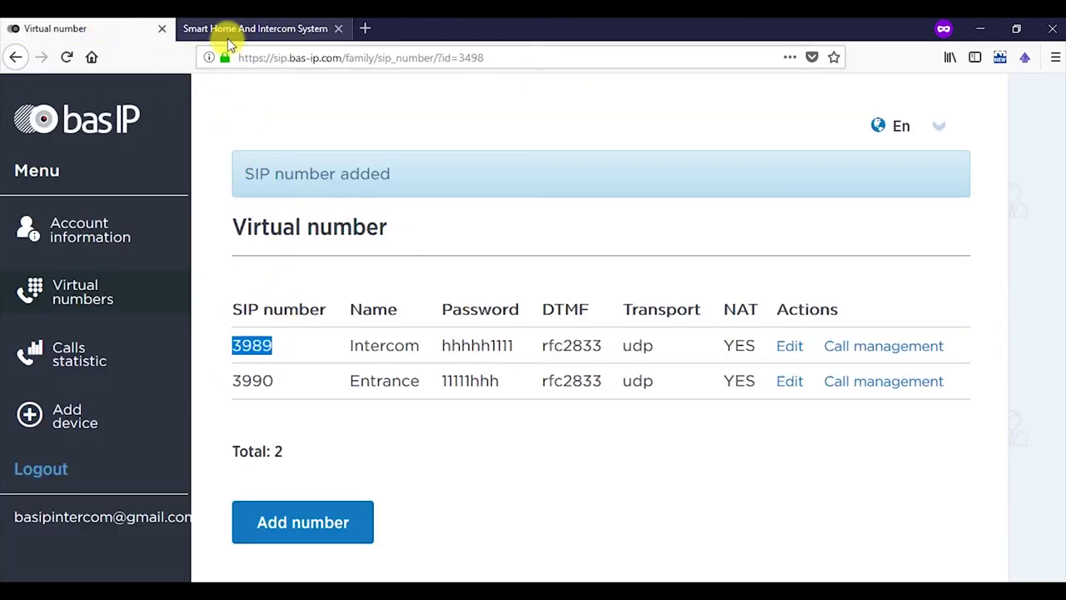
{"action": "left_click", "coordinate": [230, 32]}
{"action": "left_click_drag", "start_coordinate": [325, 223], "coordinate": [285, 210]}
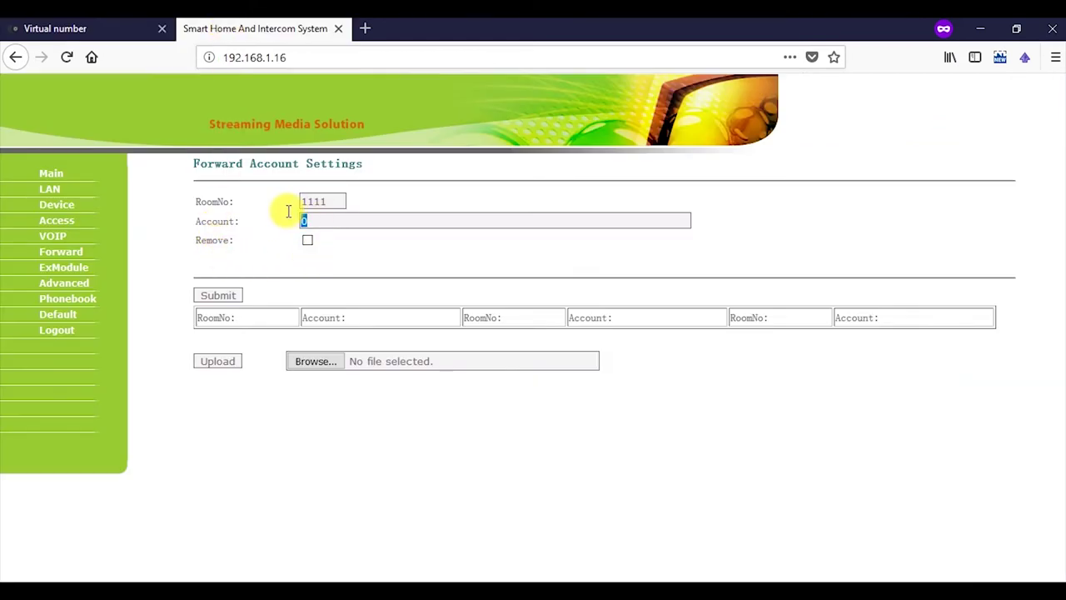
{"action": "key", "text": "ctrl+v"}
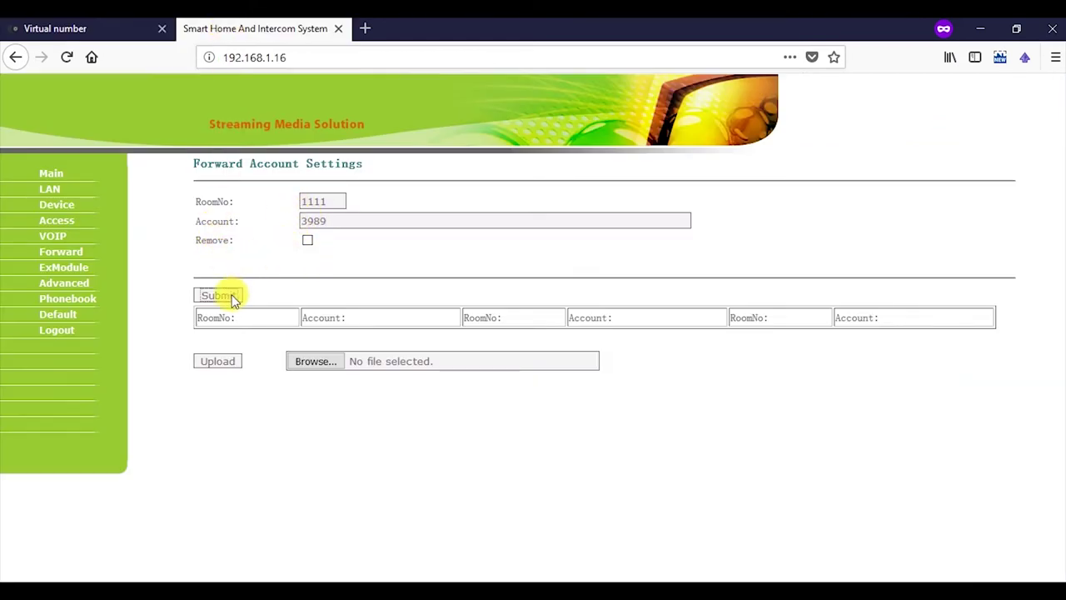
{"action": "left_click", "coordinate": [231, 296]}
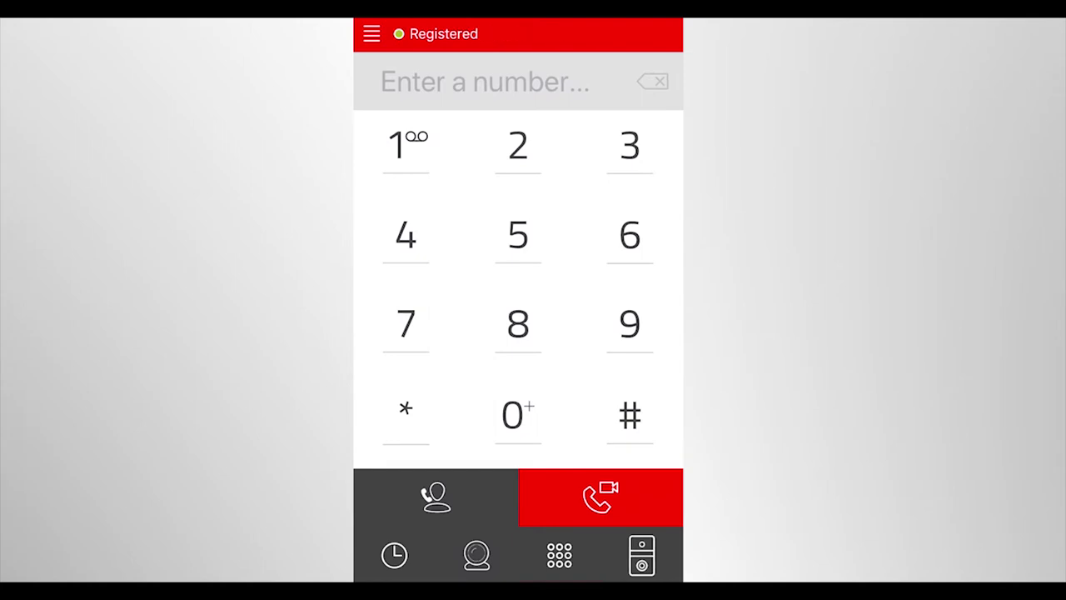
- Call the Entrance contact (3990) from the contacts list
{"action": "left_click", "coordinate": [435, 497]}
{"action": "left_click", "coordinate": [518, 188]}
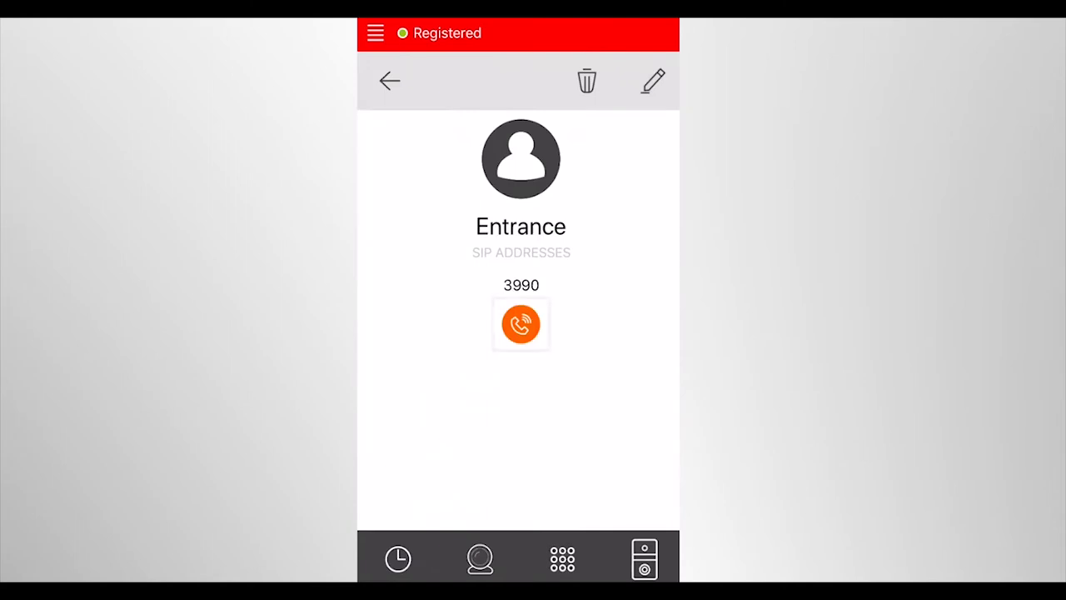
{"action": "left_click", "coordinate": [522, 324]}
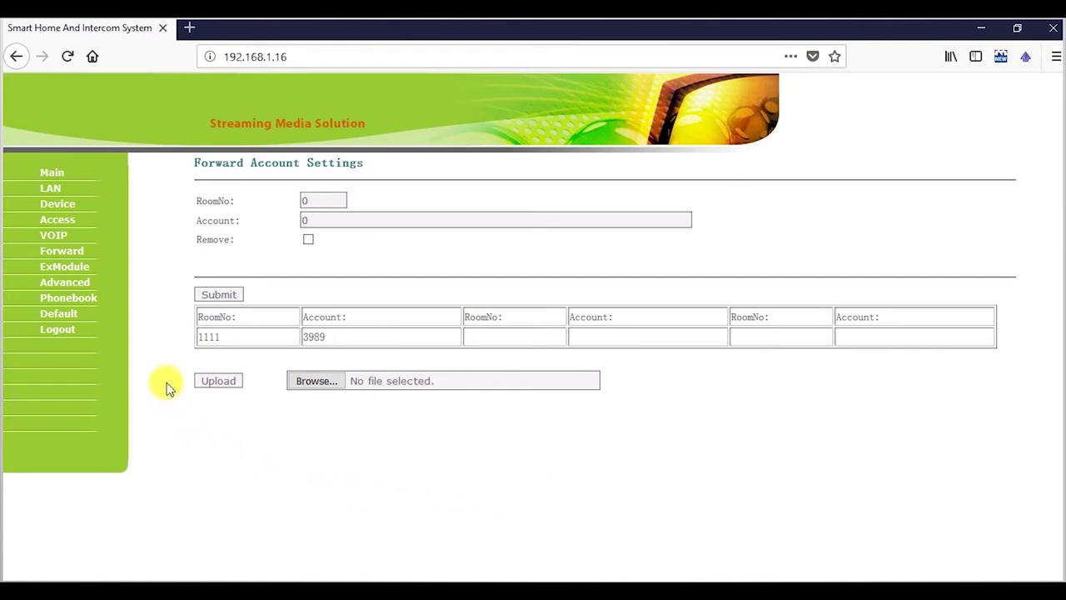
- Load the room 1111 forwarding entry and tick Remove
{"action": "double_click", "coordinate": [208, 336]}
{"action": "left_click", "coordinate": [173, 337]}
{"action": "left_click", "coordinate": [308, 239]}
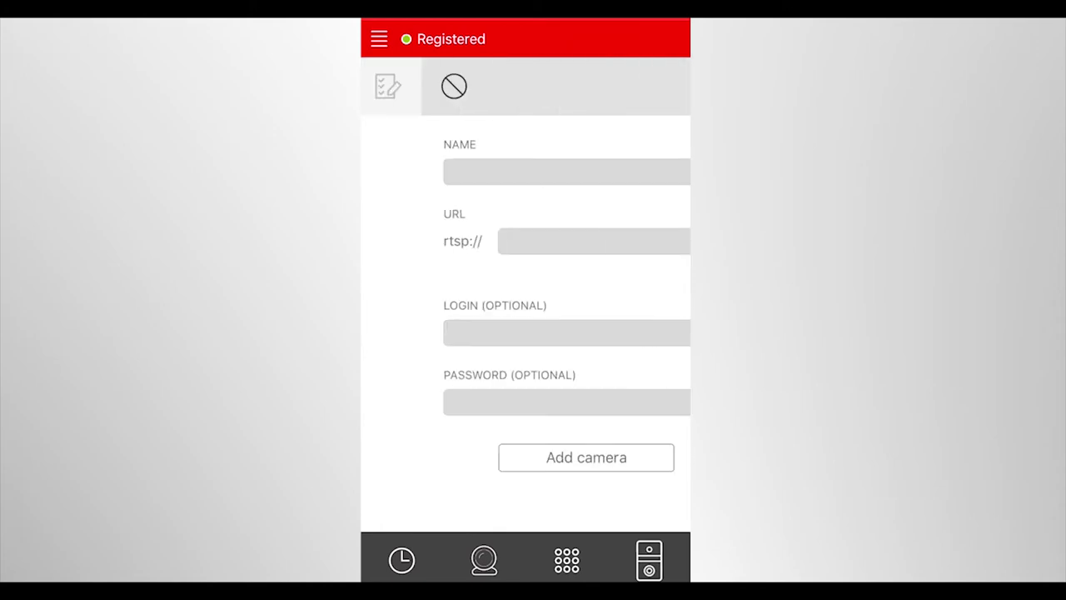
- Add the Common corridor camera using the call panel's pasted RTSP stream address
{"action": "left_click", "coordinate": [524, 171]}
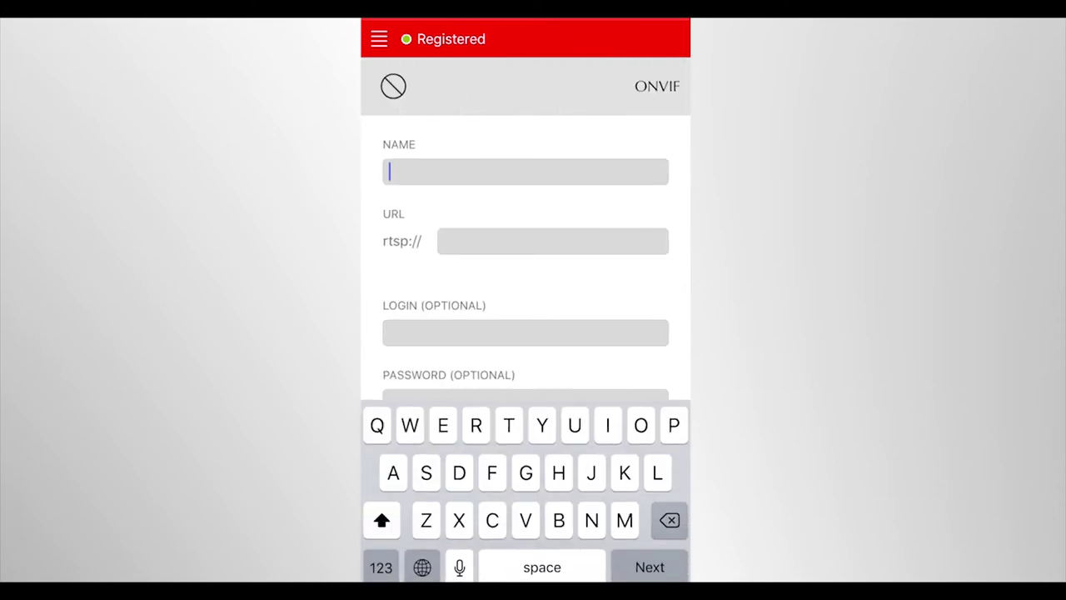
{"action": "type", "text": "Common corridor"}
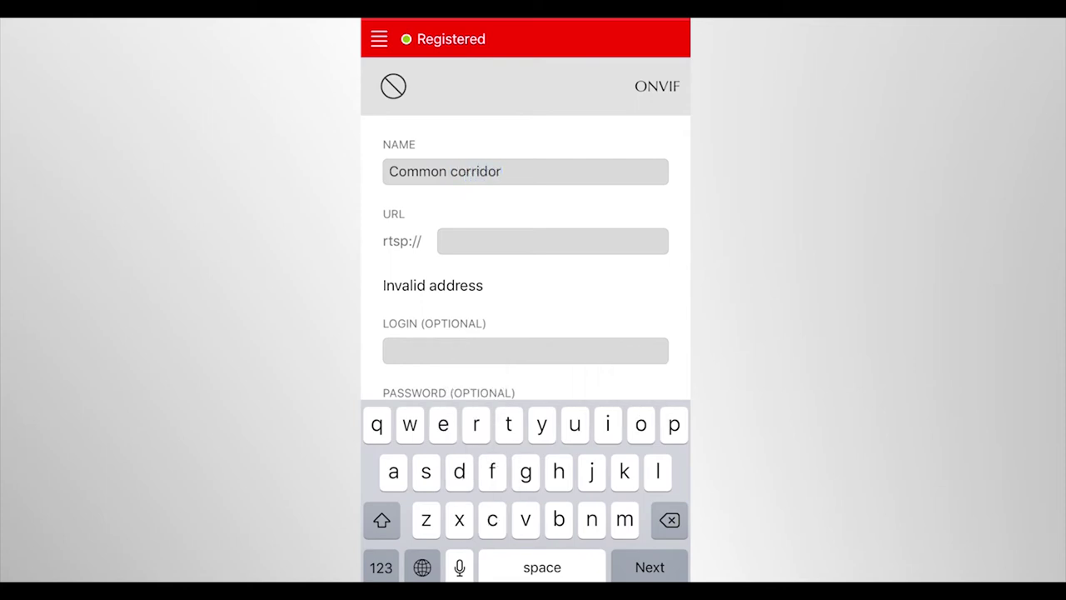
{"action": "key", "text": "Return"}
{"action": "left_click", "coordinate": [444, 241]}
{"action": "left_click", "coordinate": [441, 200]}
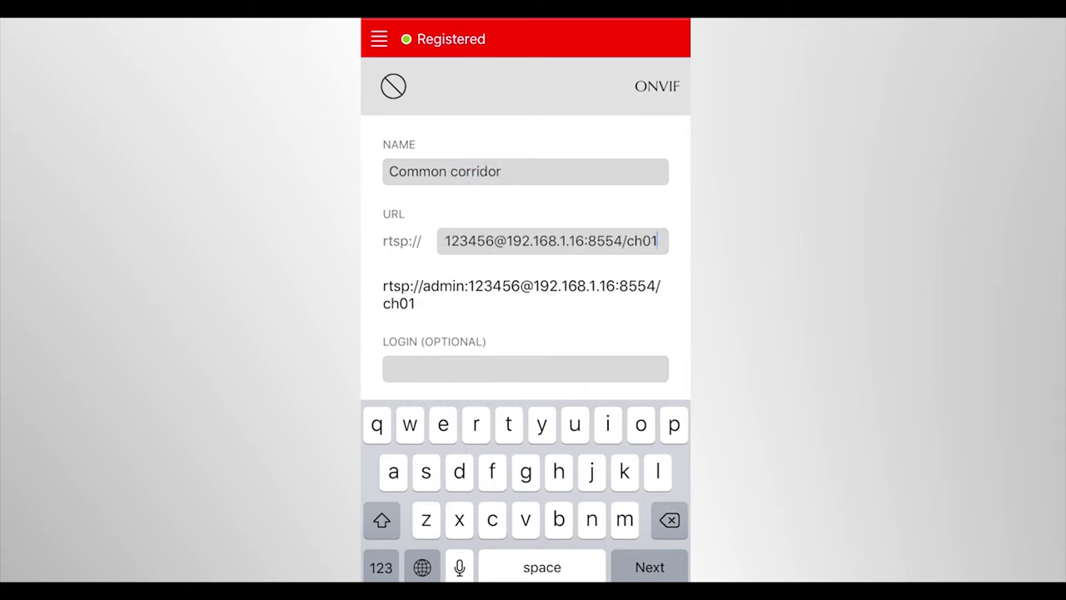
{"action": "scroll", "coordinate": [525, 250], "scroll_direction": "down", "scroll_amount": 3}
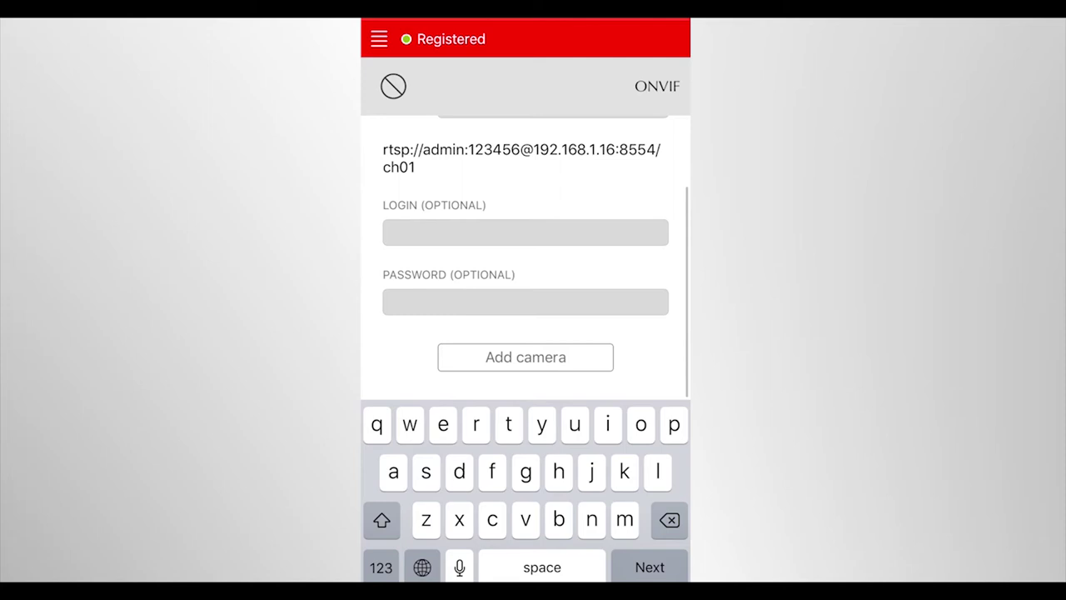
{"action": "left_click", "coordinate": [525, 357]}
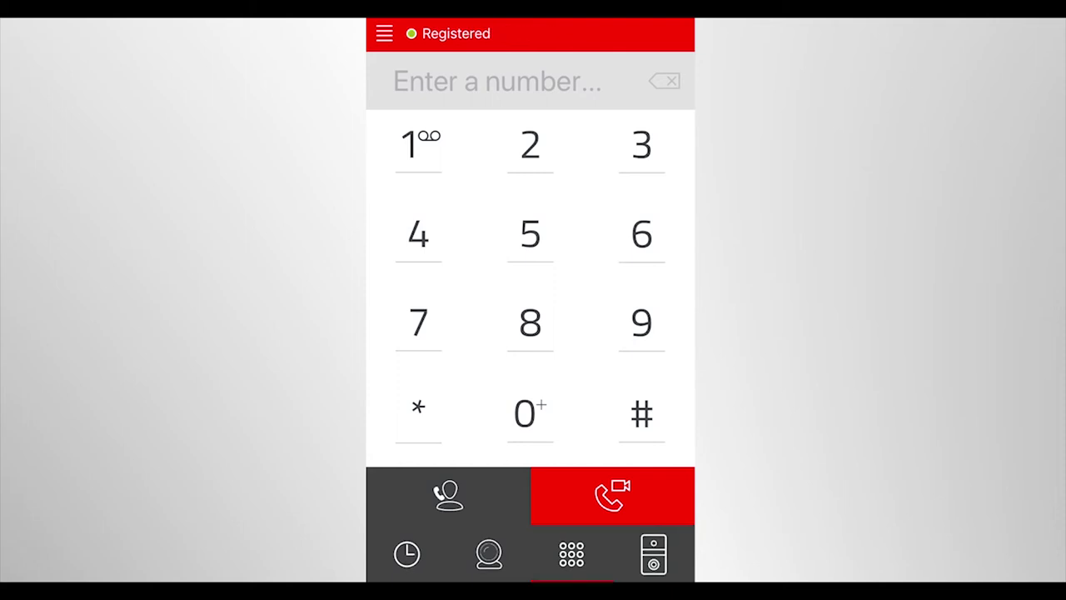
- Start adding an ONVIF camera and select the discovered host 192.168.1.63:8090
{"action": "left_click", "coordinate": [489, 553]}
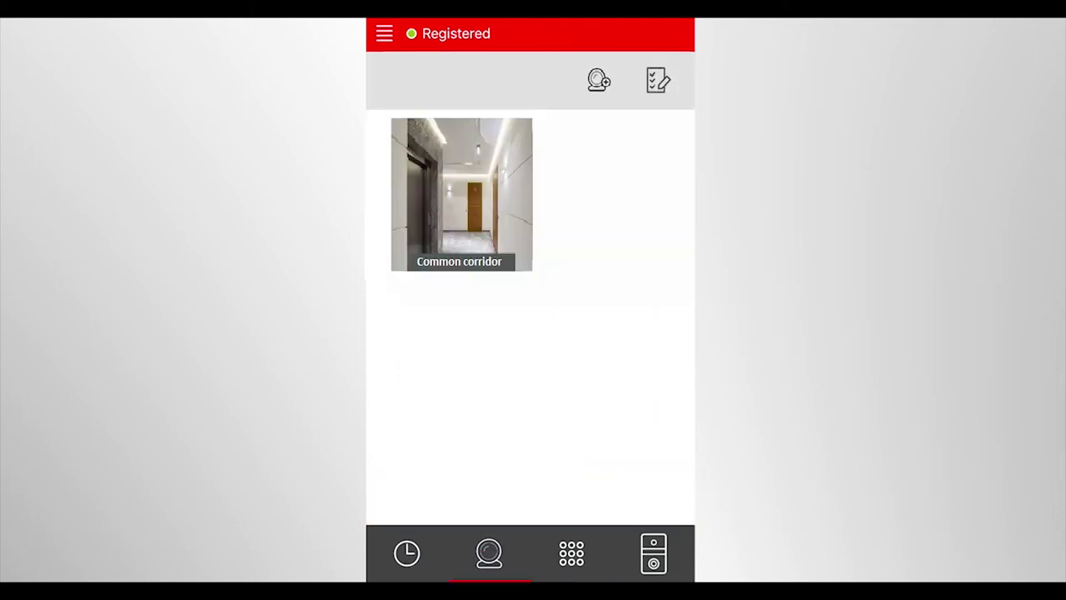
{"action": "left_click", "coordinate": [599, 80]}
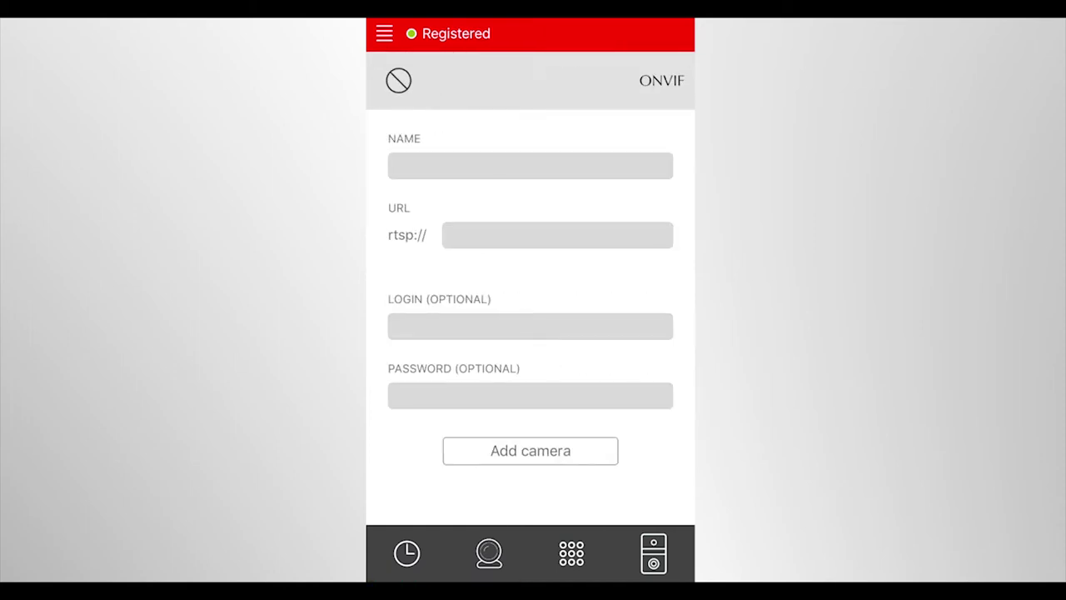
{"action": "left_click", "coordinate": [661, 80]}
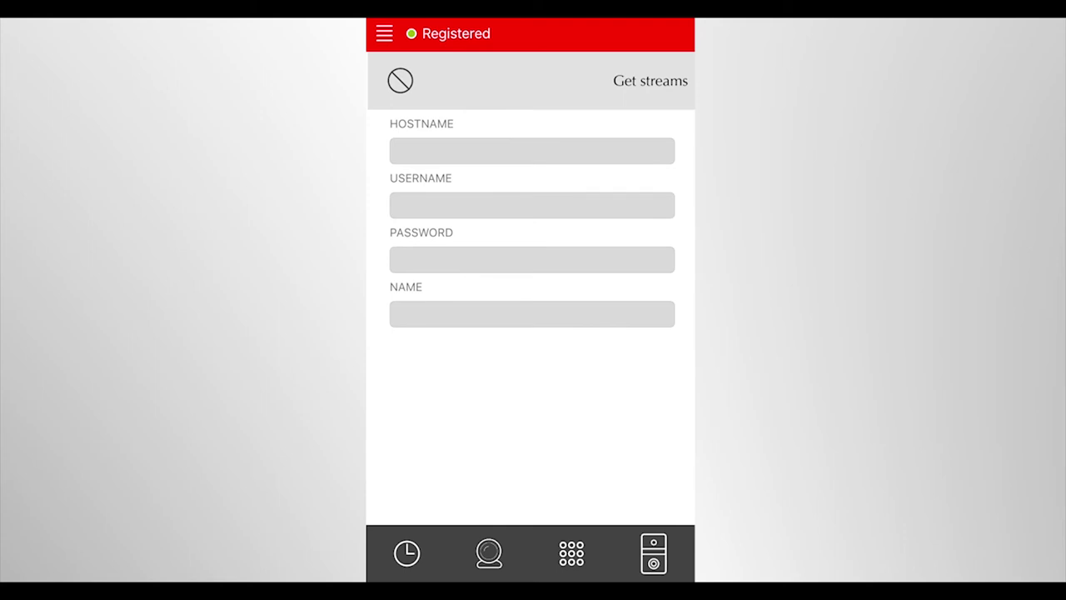
{"action": "left_click", "coordinate": [649, 80]}
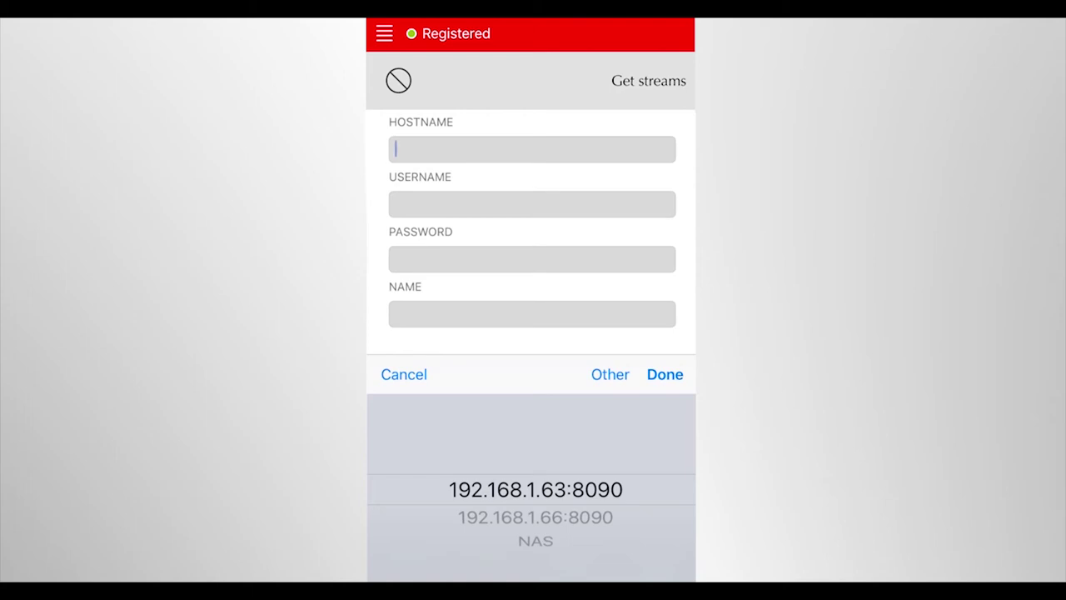
{"action": "scroll", "coordinate": [535, 508], "scroll_direction": "down", "scroll_amount": 2}
{"action": "scroll", "coordinate": [536, 508], "scroll_direction": "up", "scroll_amount": 2}
{"action": "left_click", "coordinate": [664, 374]}
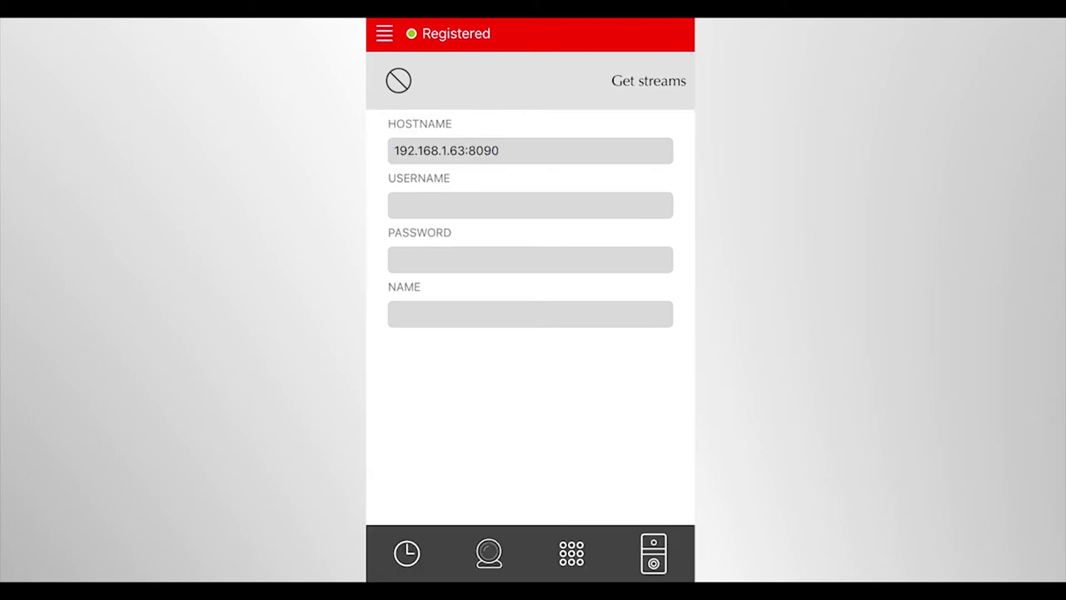
- Enter the camera's login credentials, name it 'parking', and choose stream 0
{"action": "left_click", "coordinate": [530, 205]}
{"action": "left_click", "coordinate": [529, 259]}
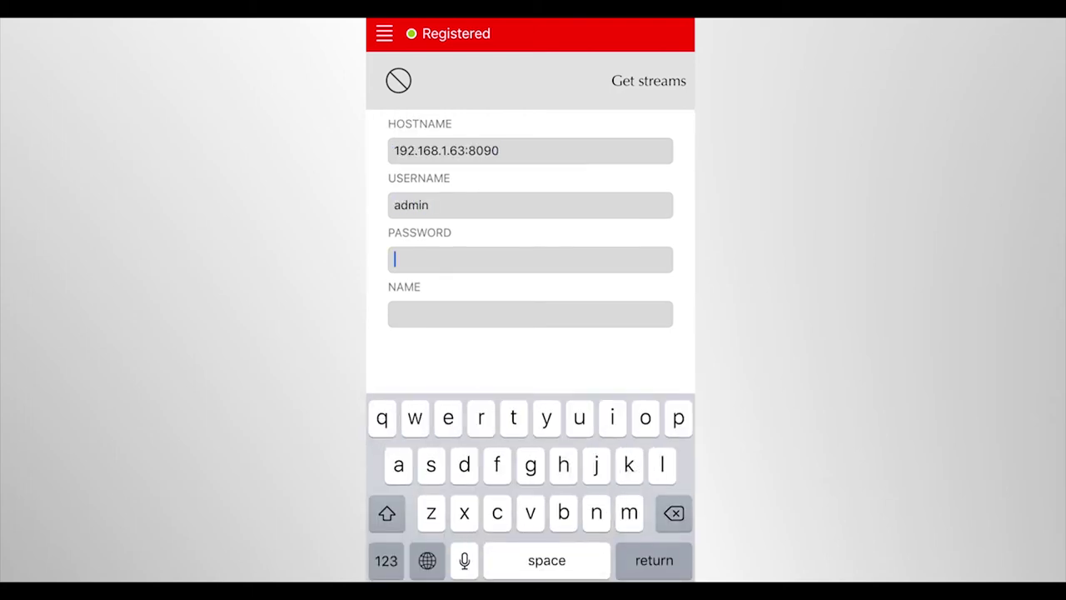
{"action": "left_click", "coordinate": [530, 313]}
{"action": "type", "text": "parking"}
{"action": "left_click", "coordinate": [648, 81]}
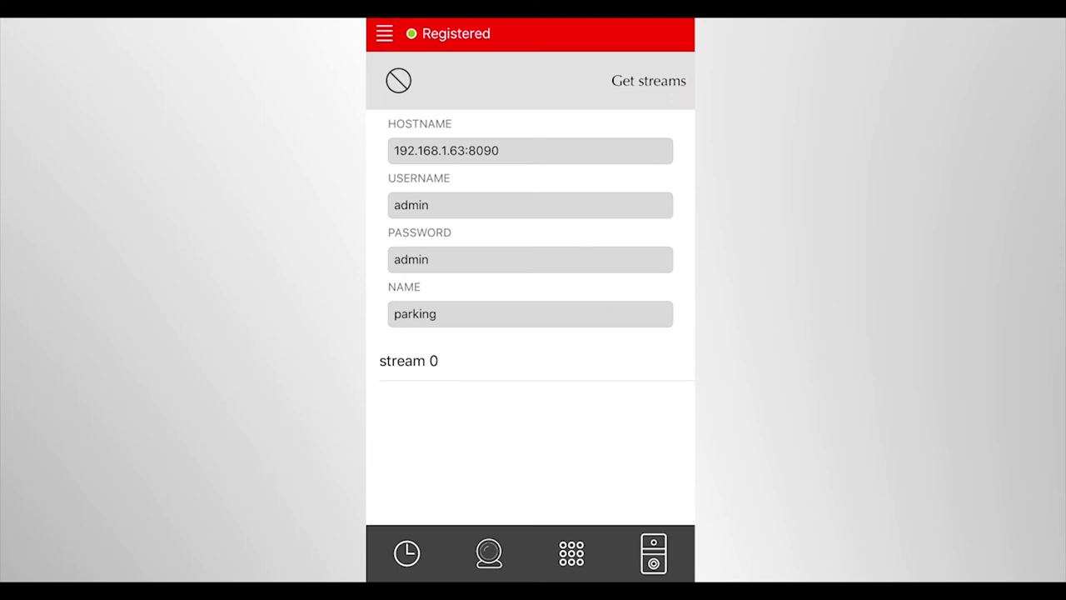
{"action": "left_click", "coordinate": [529, 361]}
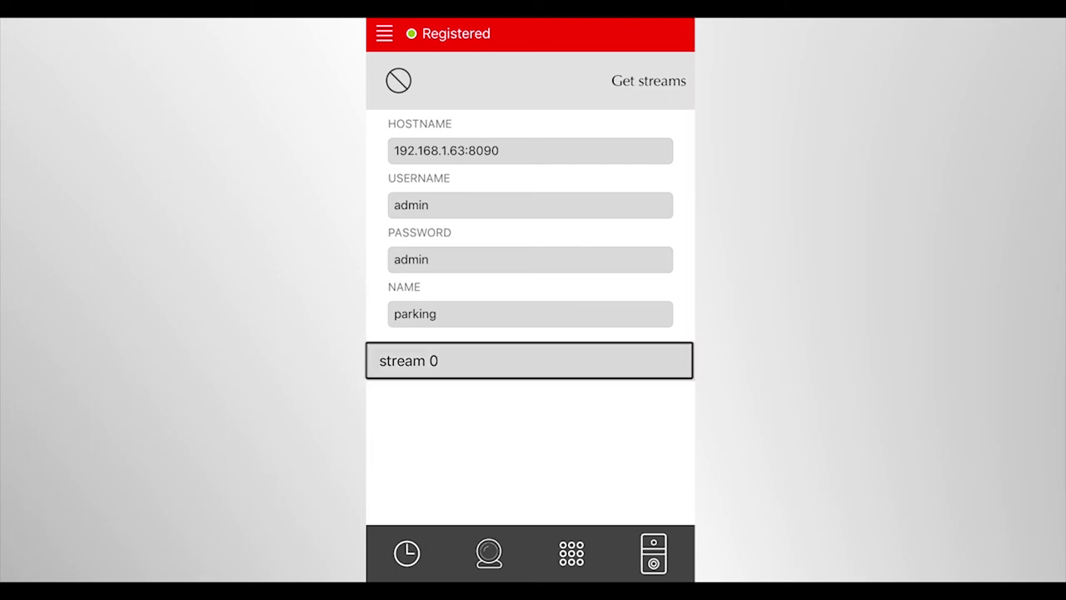
{"action": "left_click", "coordinate": [589, 333]}
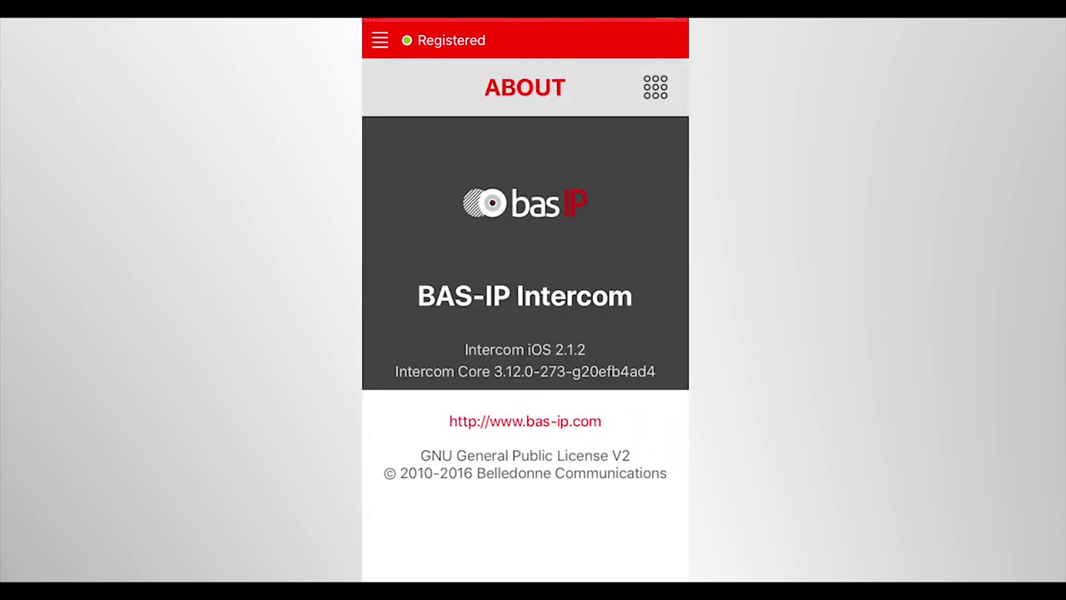
- Return from the About page to the number-entry dial pad
{"action": "left_click", "coordinate": [656, 87]}
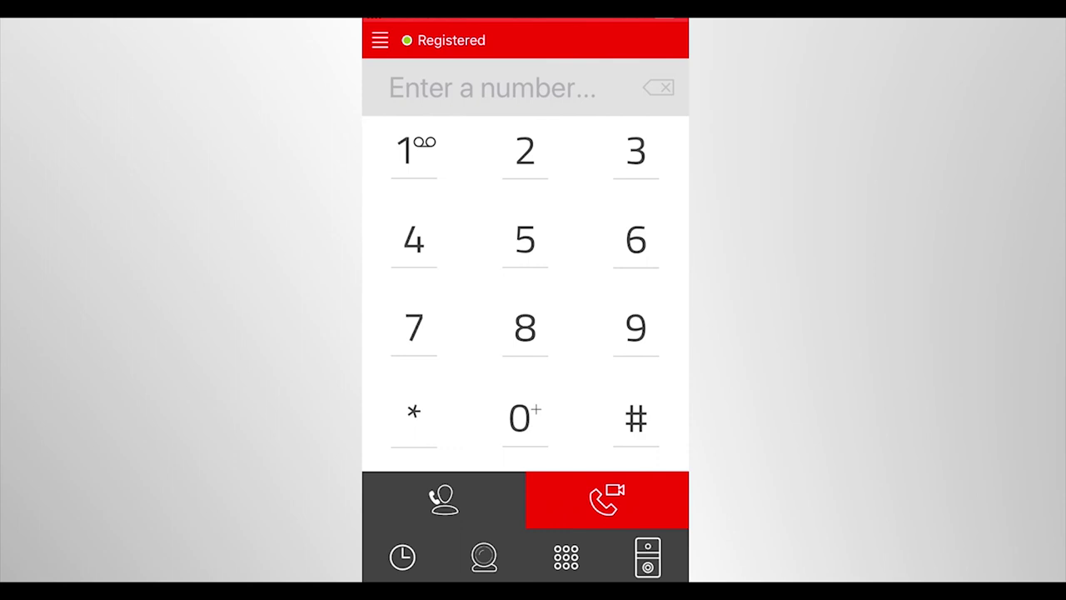
- Show the call history with today's outgoing call to 3990
{"action": "left_click", "coordinate": [402, 556]}
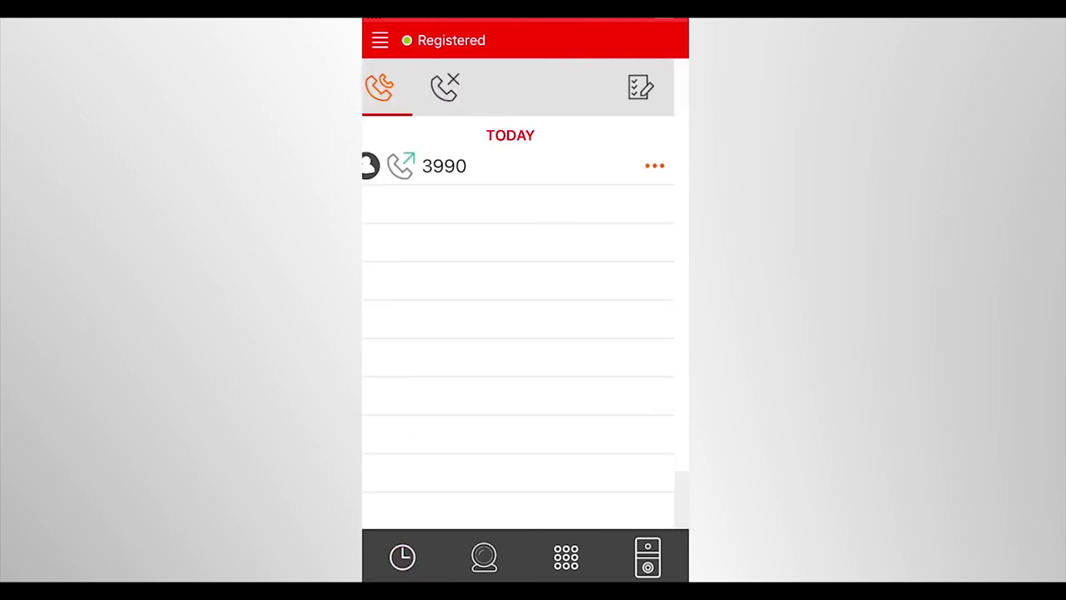